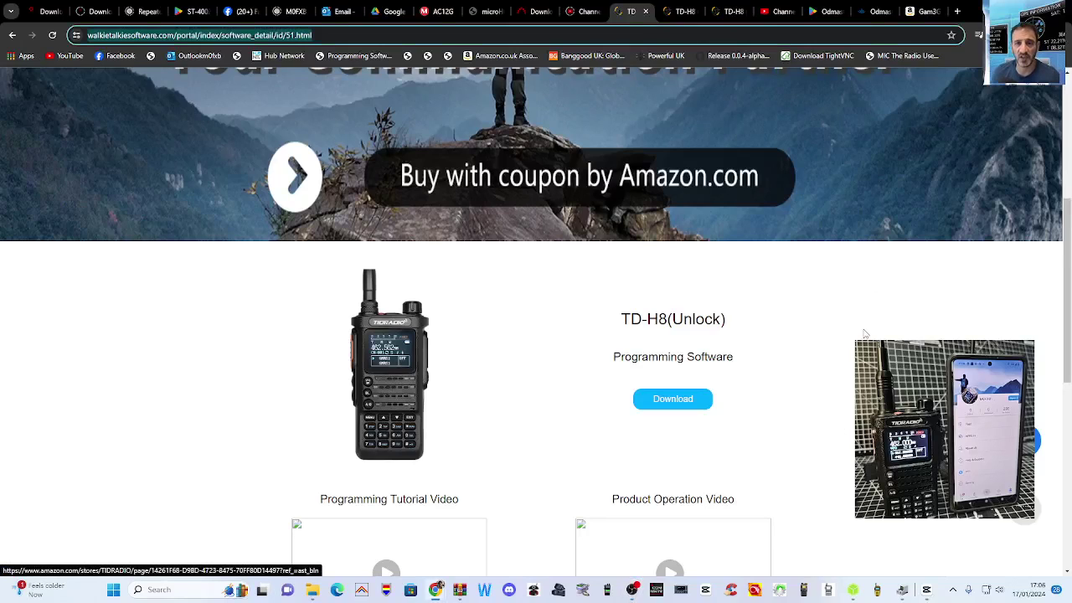
# Step: Review the programming software download pages for the TD-H8 Unlock, GMRS and HAM versions
pyautogui.scroll(-3, 905, 325)
pyautogui.scroll(2, 912, 331)
pyautogui.scroll(1, 913, 333)
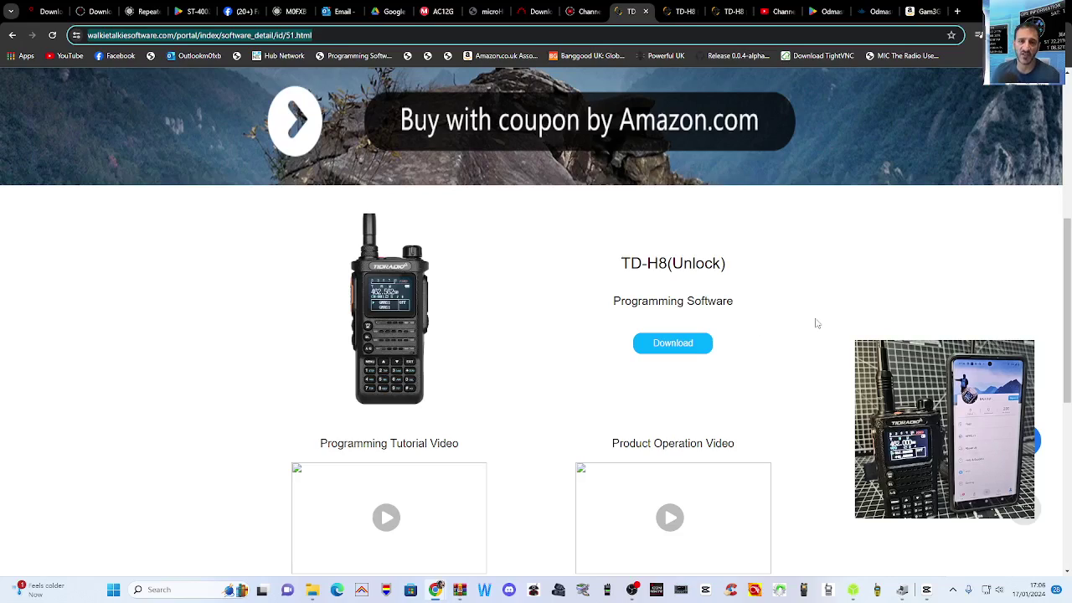
pyautogui.scroll(-2, 834, 313)
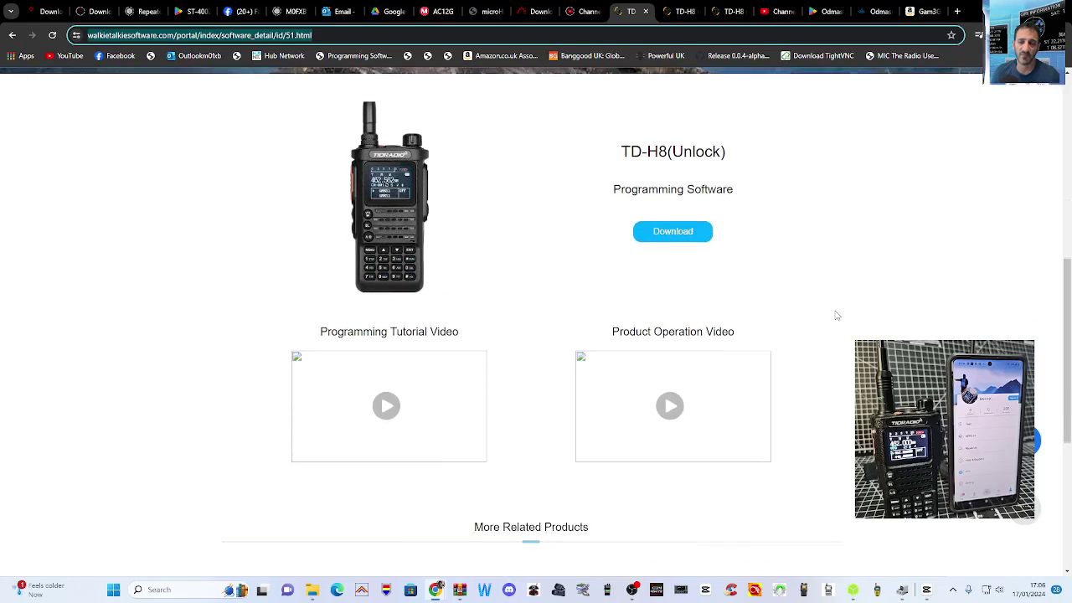
pyautogui.scroll(2, 835, 313)
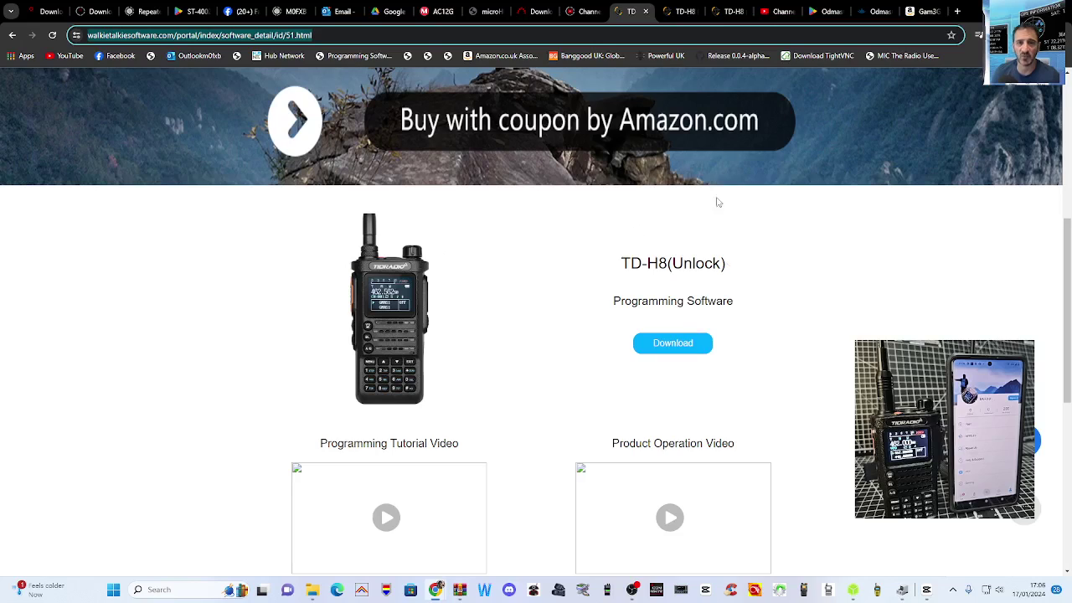
pyautogui.click(681, 13)
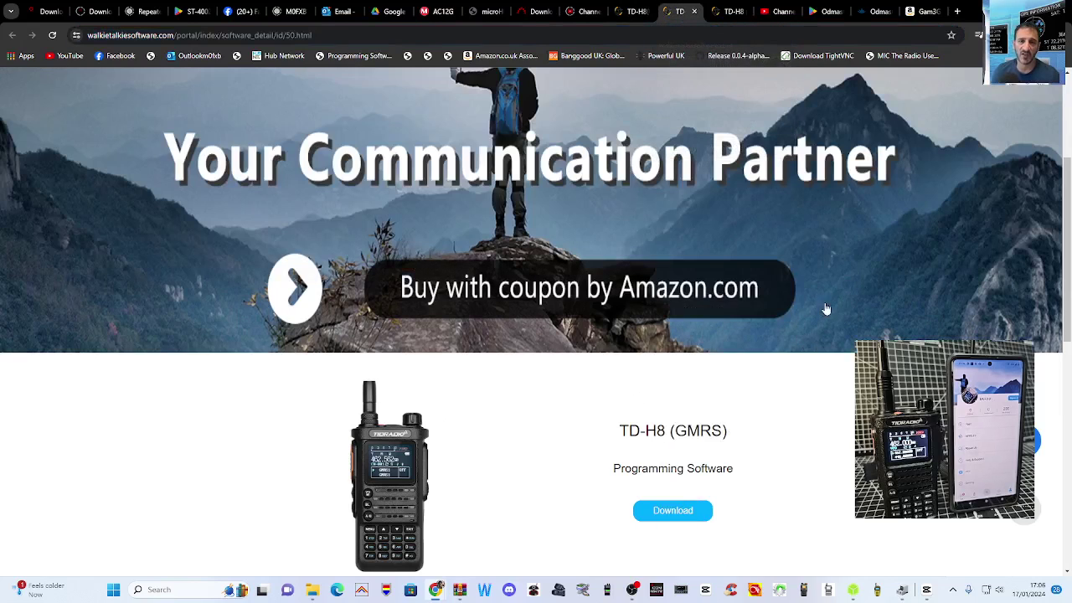
pyautogui.scroll(-2, 827, 302)
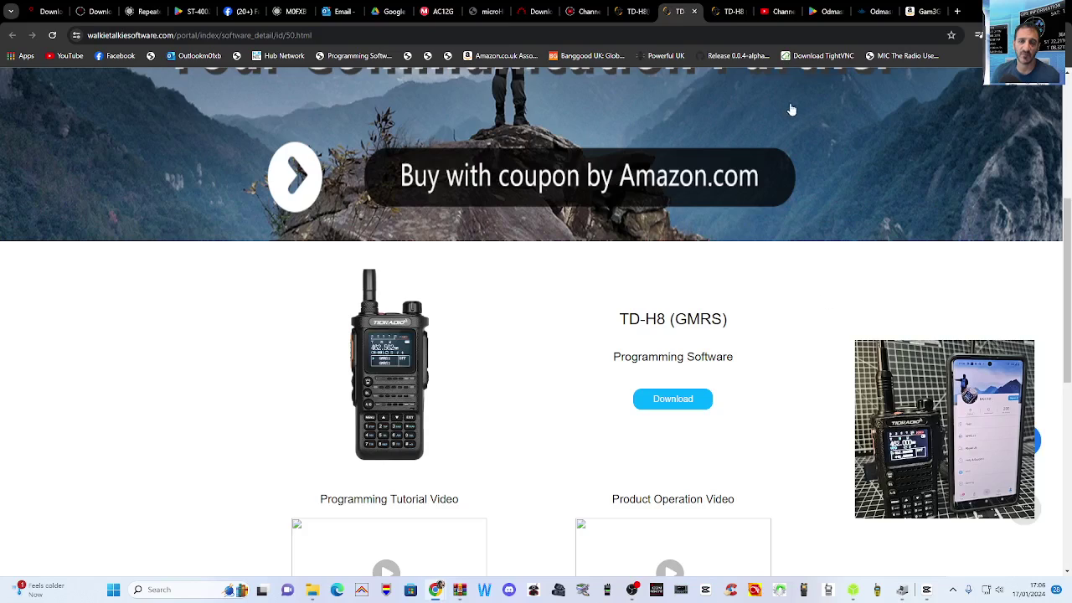
pyautogui.click(731, 13)
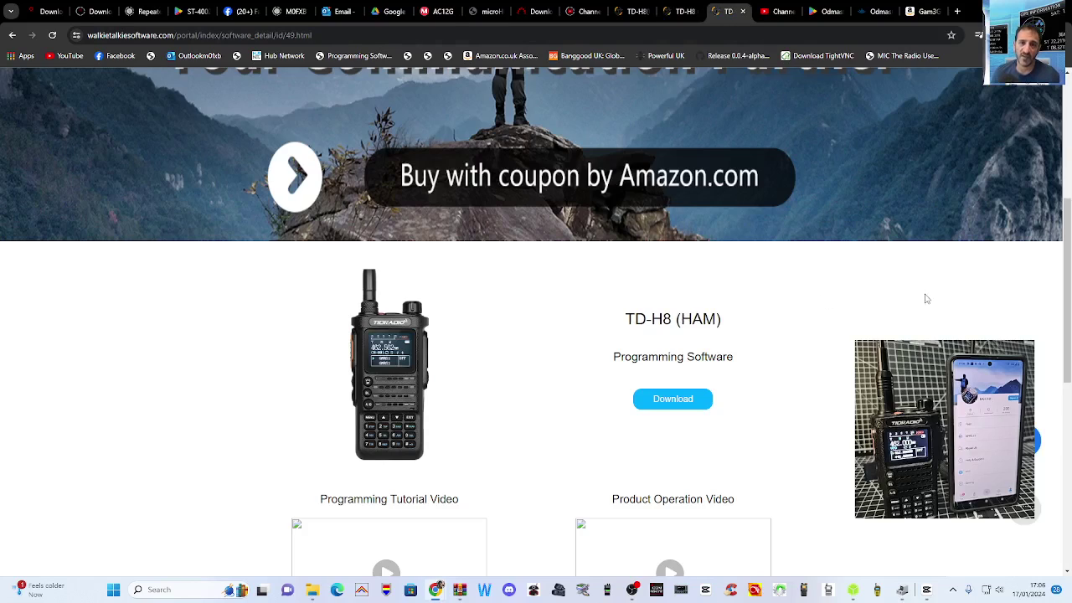
pyautogui.scroll(2, 926, 298)
pyautogui.scroll(-1, 921, 298)
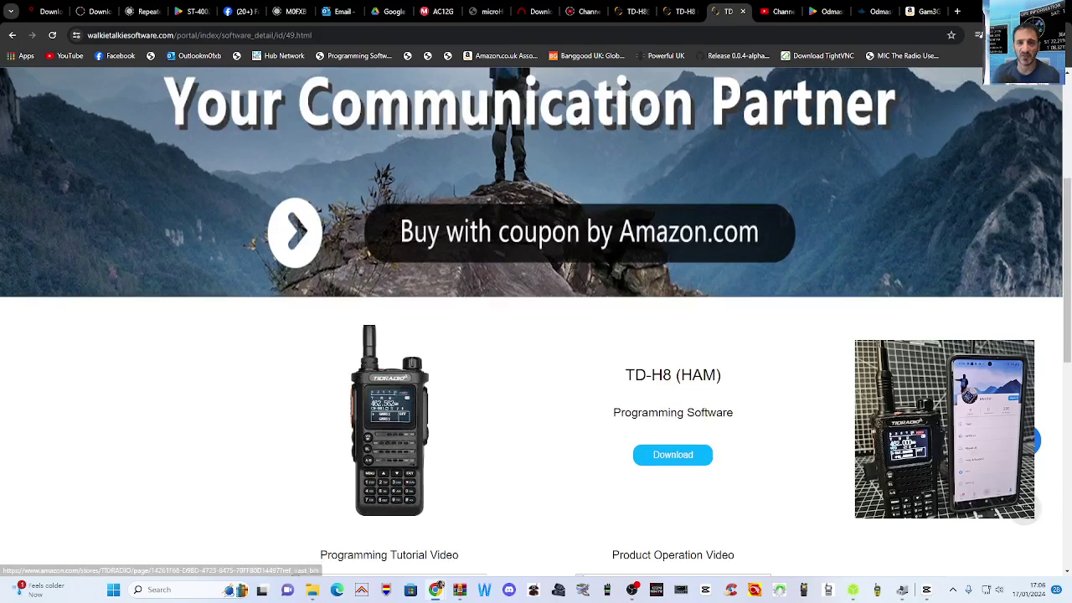
# Step: Open the downloaded TD-H8 GMRS.zip archive and go into its 1.Firmware Upgrade folder
pyautogui.click(978, 34)
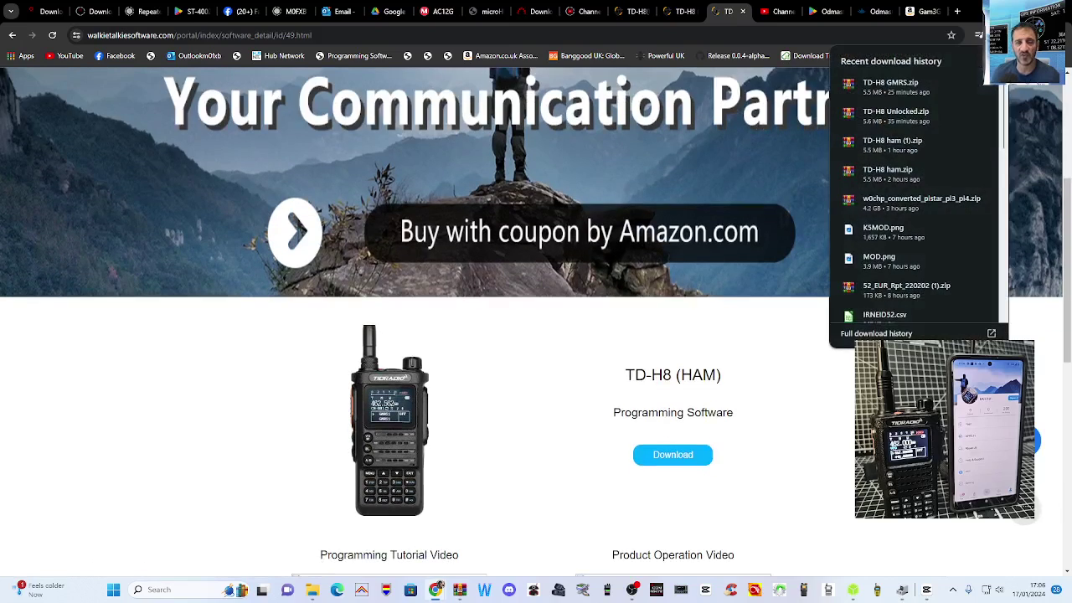
pyautogui.click(912, 90)
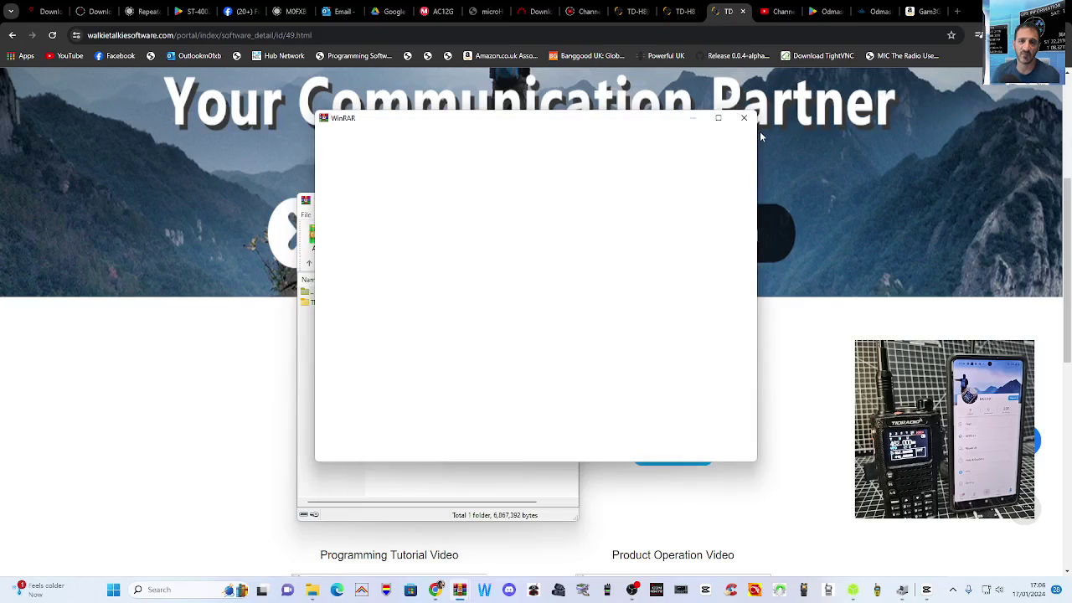
pyautogui.click(744, 120)
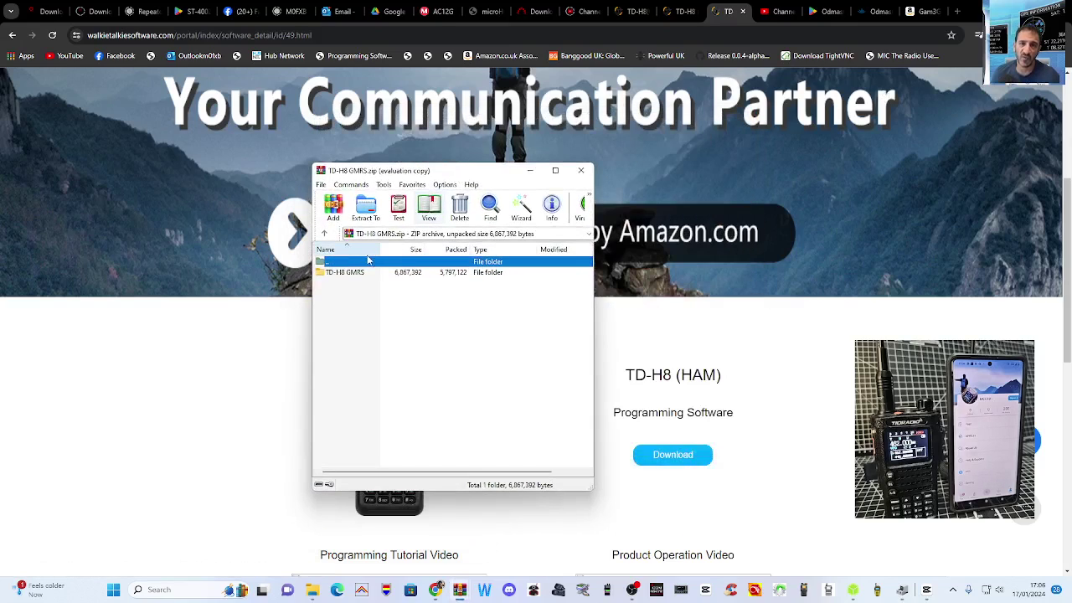
pyautogui.doubleClick(335, 273)
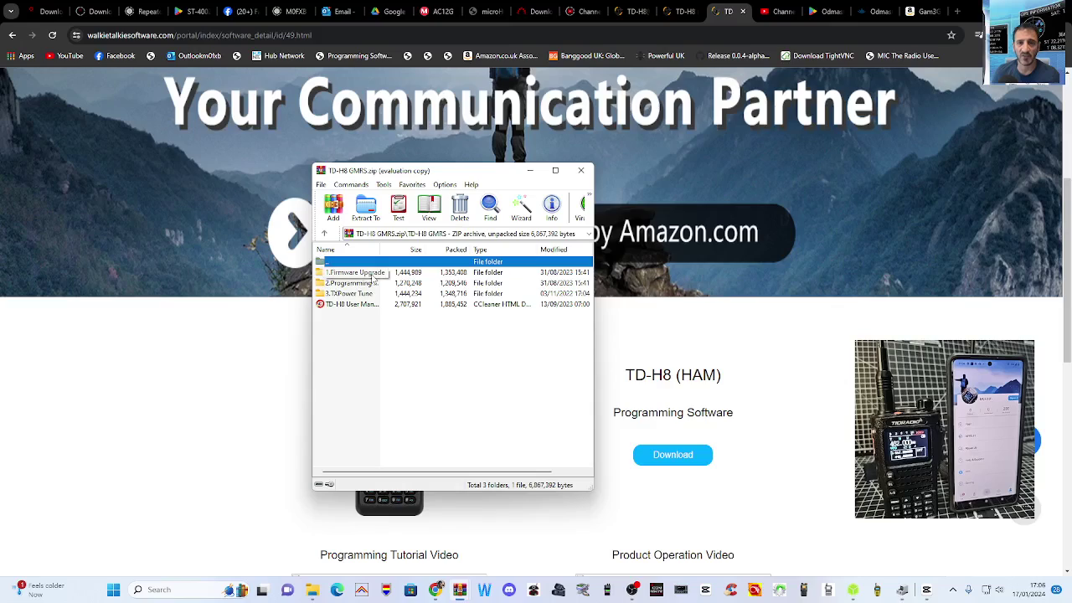
pyautogui.doubleClick(373, 274)
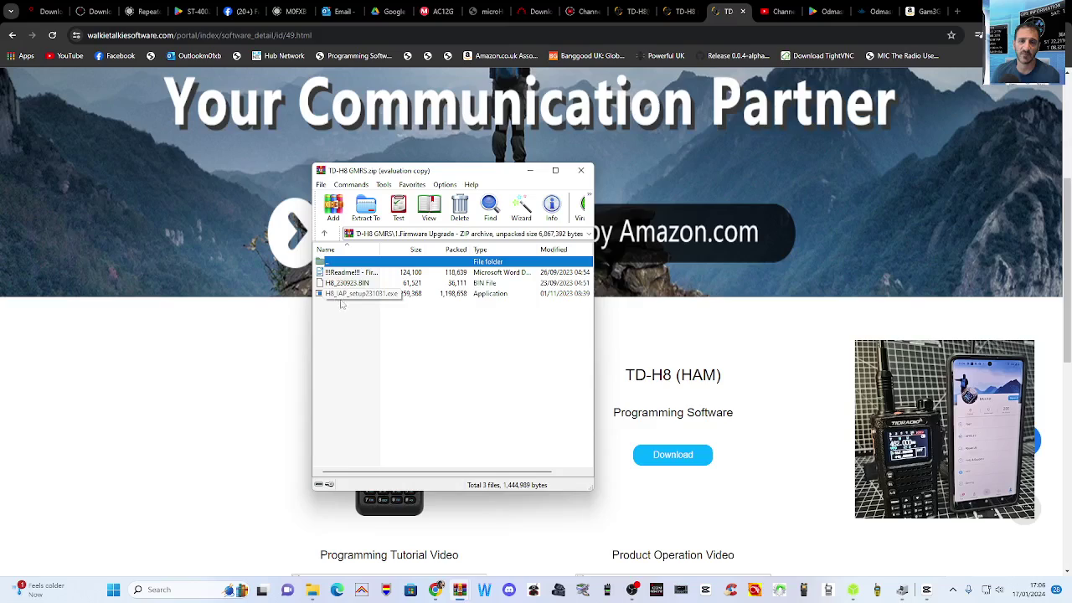
# Step: Launch H8_IAP, arrange it side by side with the archive window, and minimize it
pyautogui.click(114, 590)
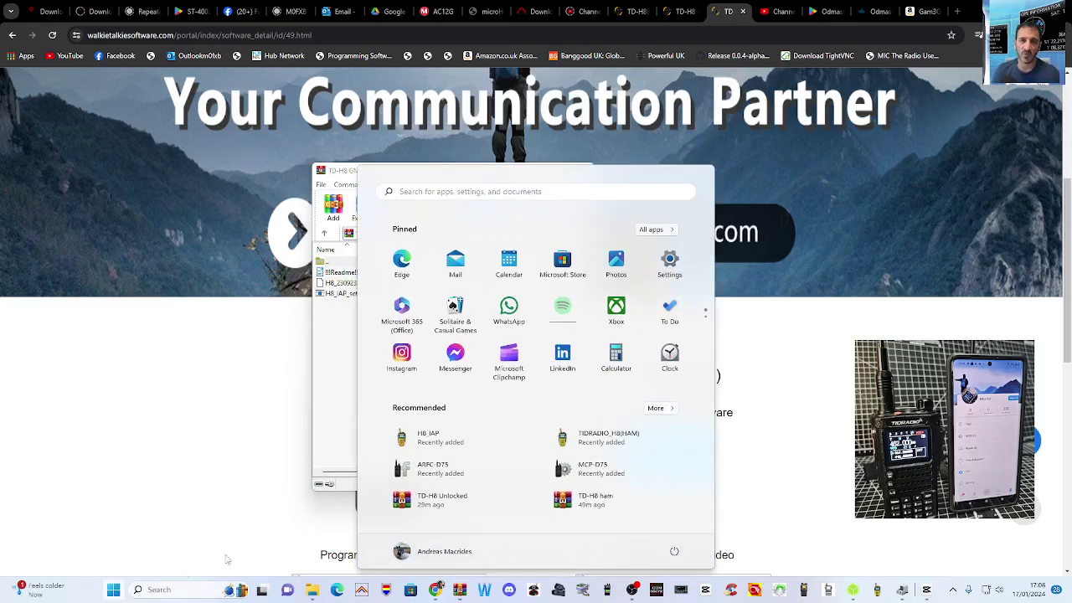
pyautogui.click(446, 447)
pyautogui.moveTo(596, 158); pyautogui.dragTo(335, 179)
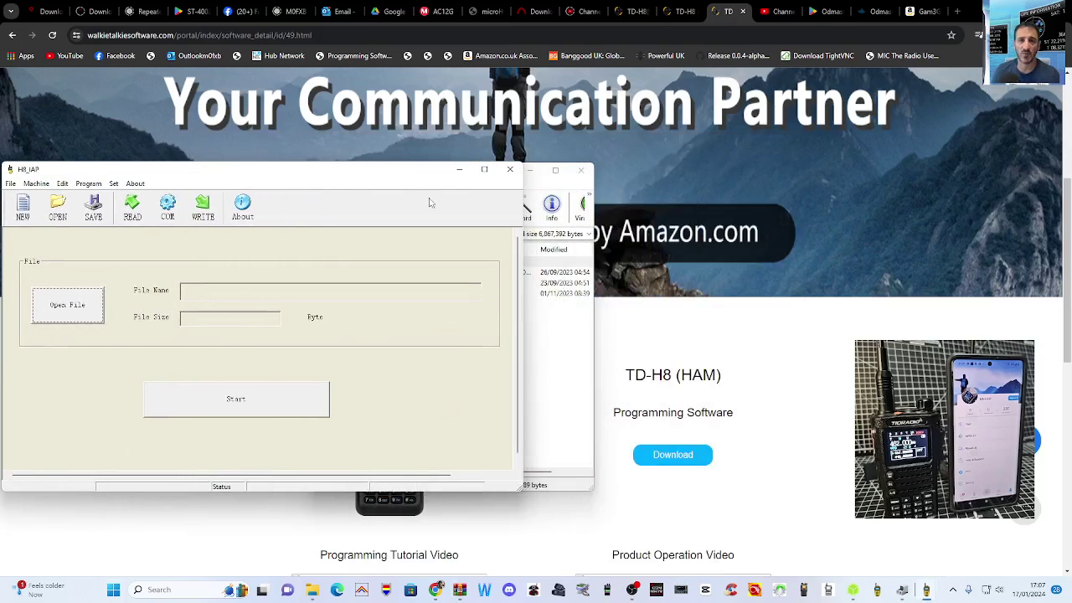
pyautogui.click(540, 172)
pyautogui.moveTo(472, 179); pyautogui.dragTo(772, 171)
pyautogui.click(310, 186)
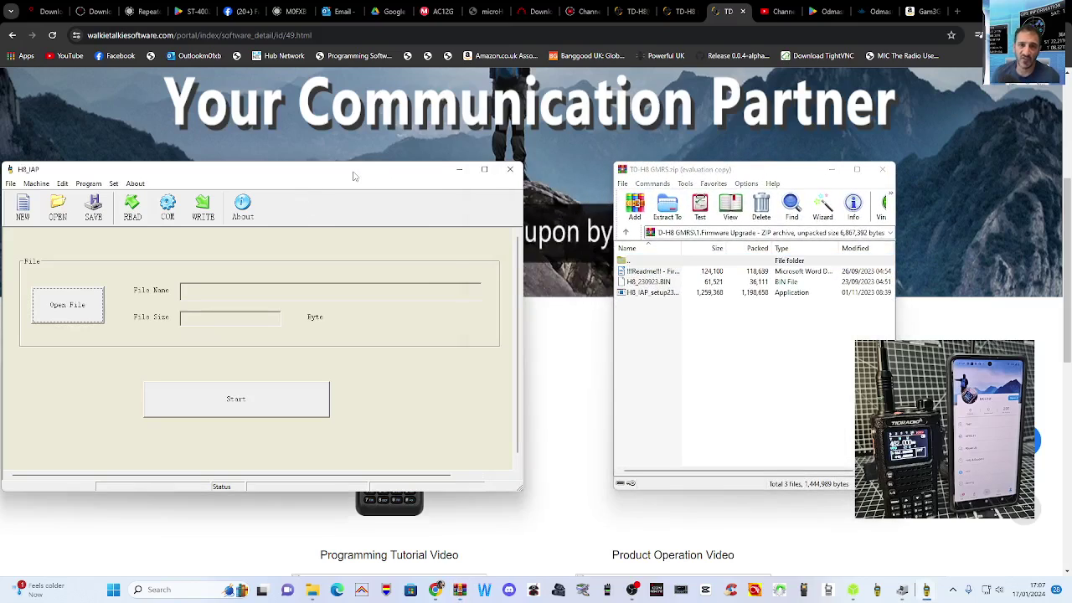
pyautogui.moveTo(353, 176); pyautogui.dragTo(433, 162)
pyautogui.click(590, 161)
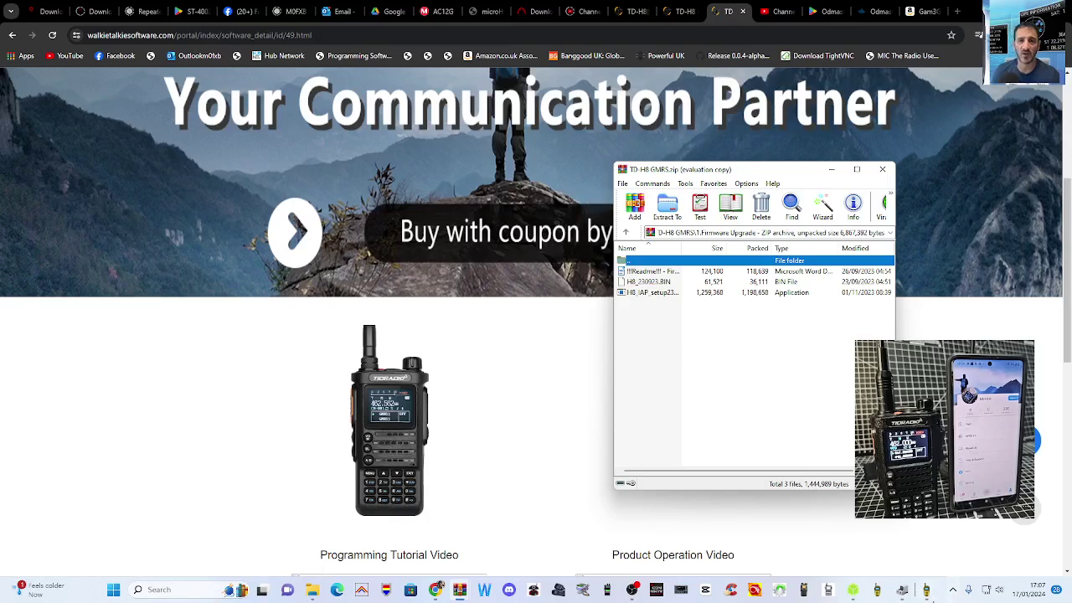
# Step: Look inside the archive's 2.Programming folder and return to the TD-H8 GMRS folder
pyautogui.moveTo(932, 599)
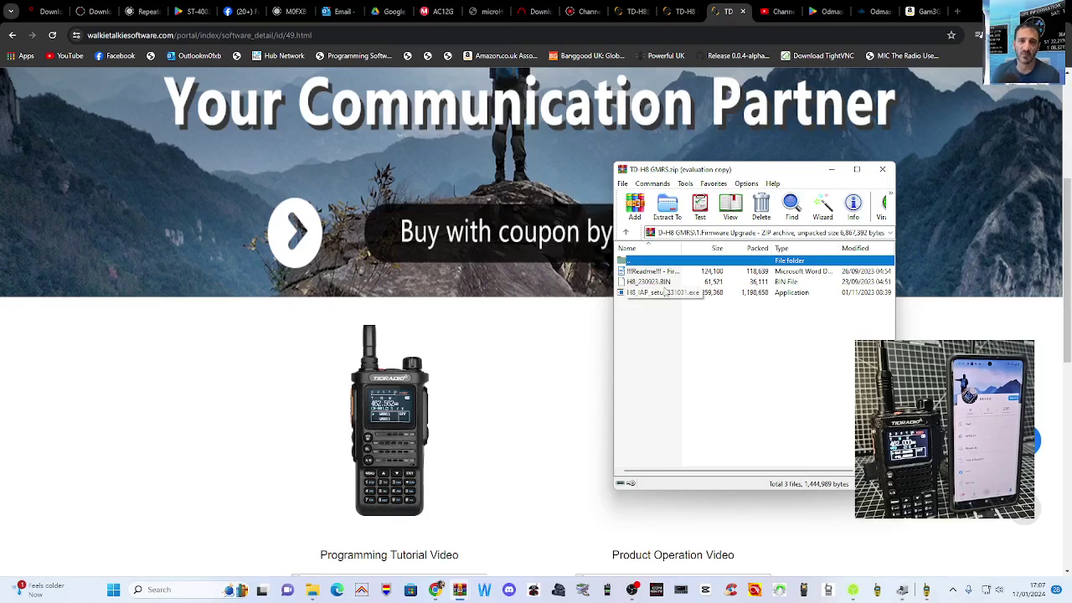
pyautogui.click(626, 234)
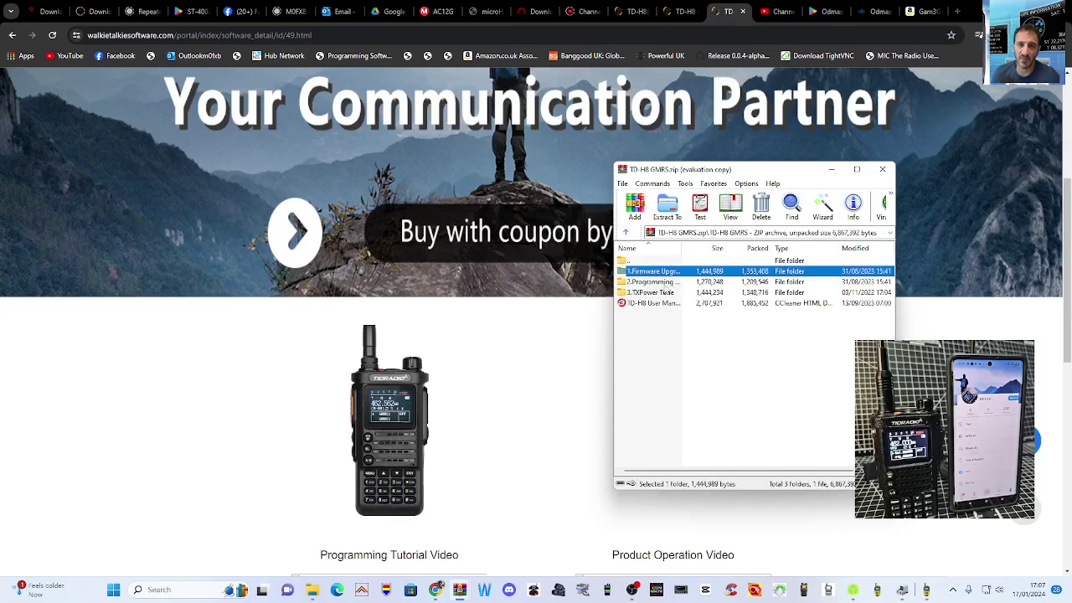
pyautogui.doubleClick(667, 283)
pyautogui.click(626, 233)
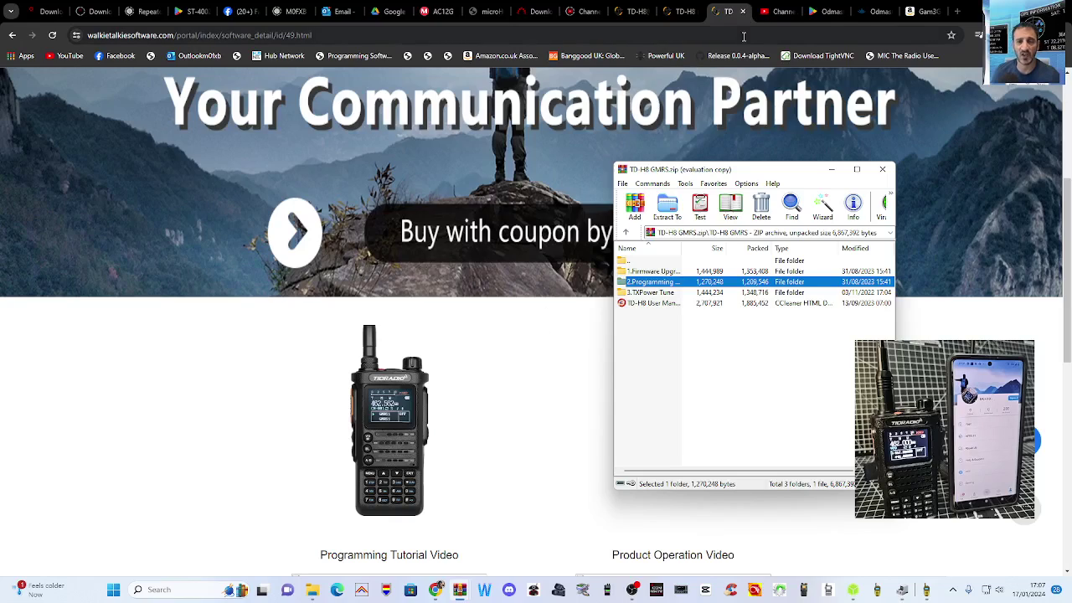
pyautogui.click(633, 589)
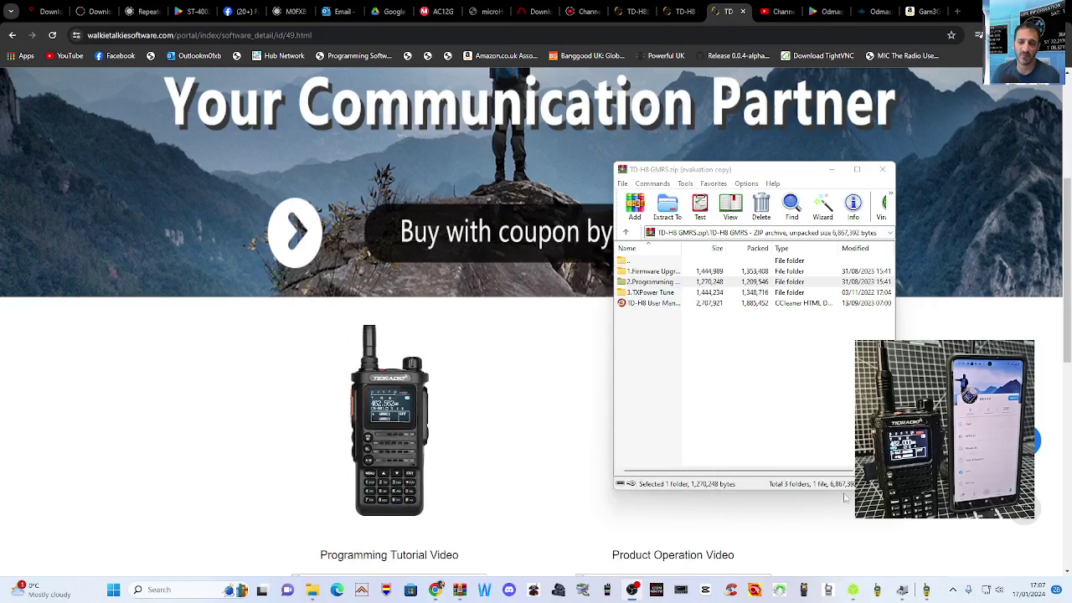
# Step: Launch the TIDRADIO_H8(HAM) programming software and move its window away from the archive listing
pyautogui.click(113, 590)
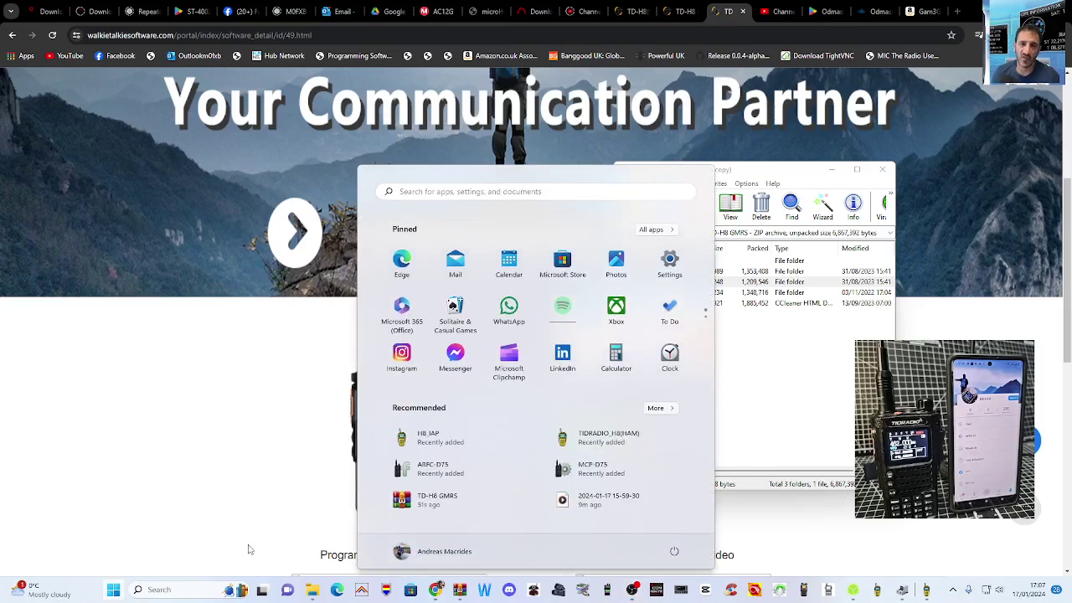
pyautogui.click(609, 437)
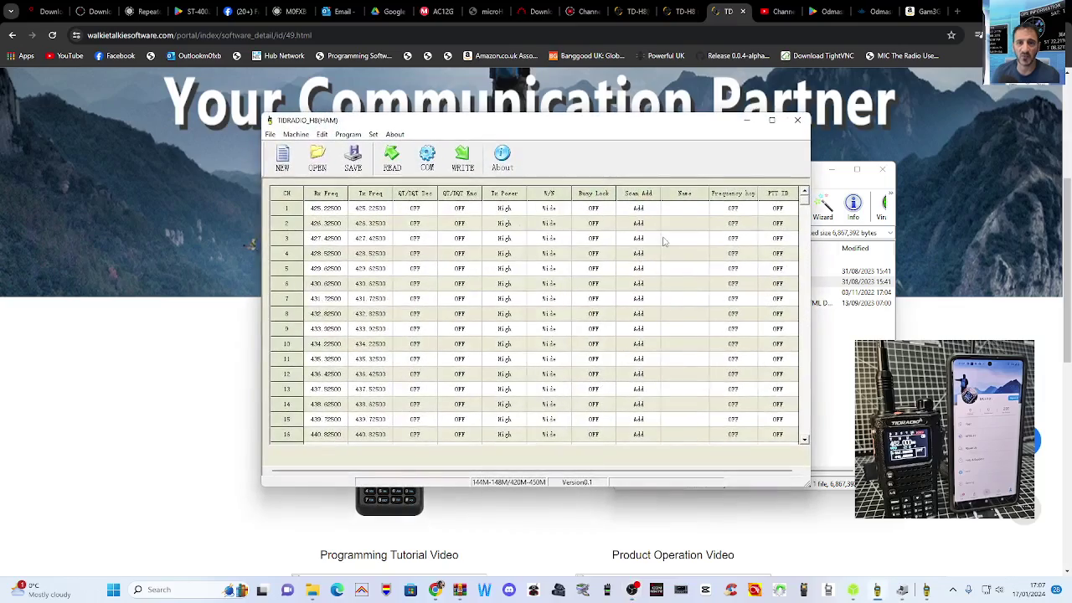
pyautogui.moveTo(644, 125); pyautogui.dragTo(480, 124)
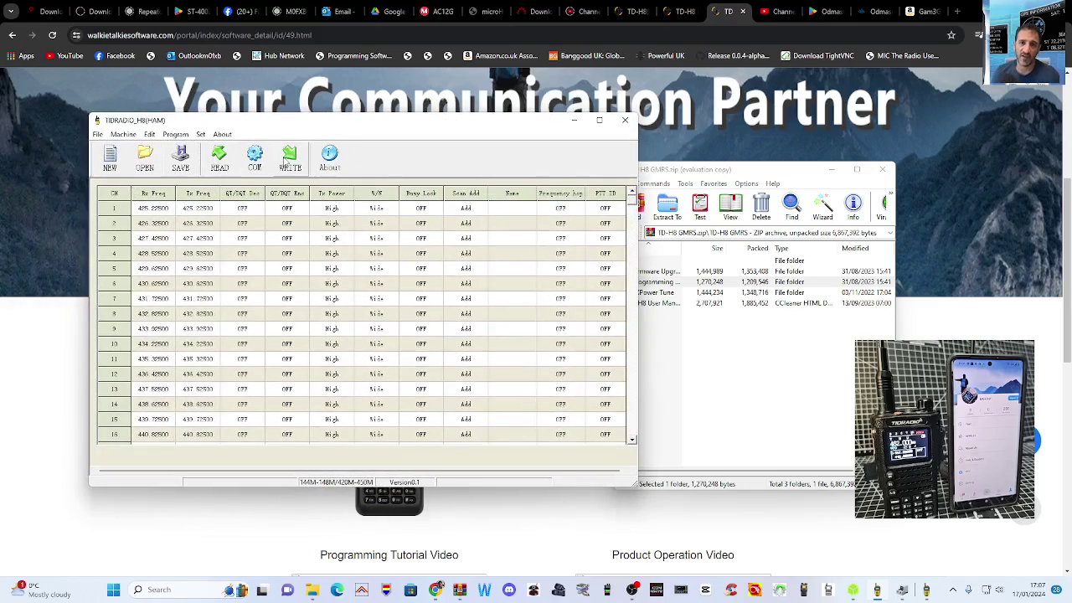
# Step: Check the communication ports offered in TIDRADIO_H8(HAM) and leave the port settings without applying anything
pyautogui.click(201, 135)
pyautogui.click(200, 136)
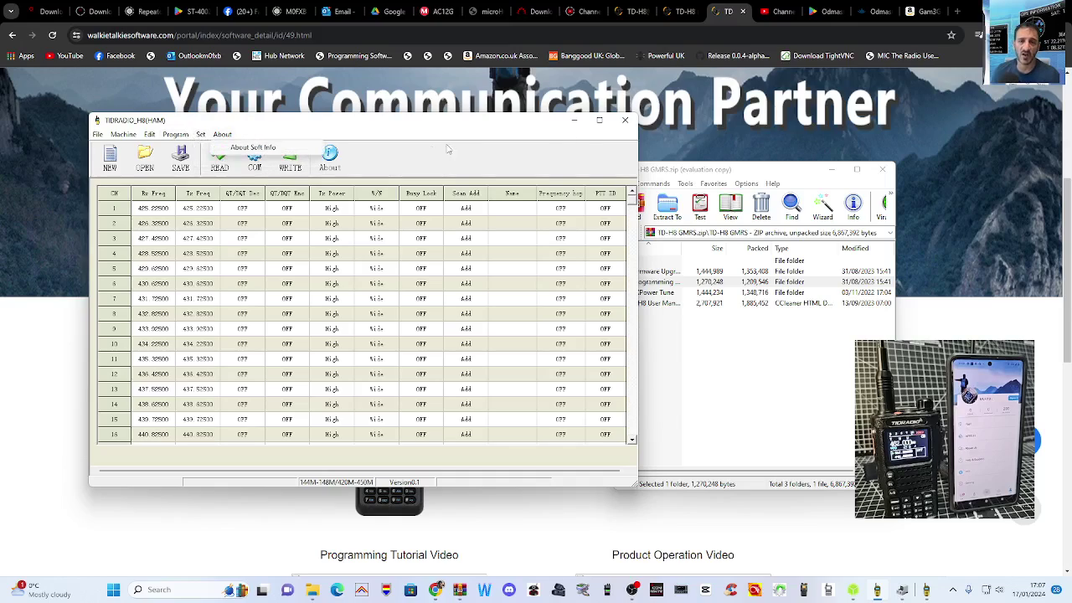
pyautogui.click(205, 139)
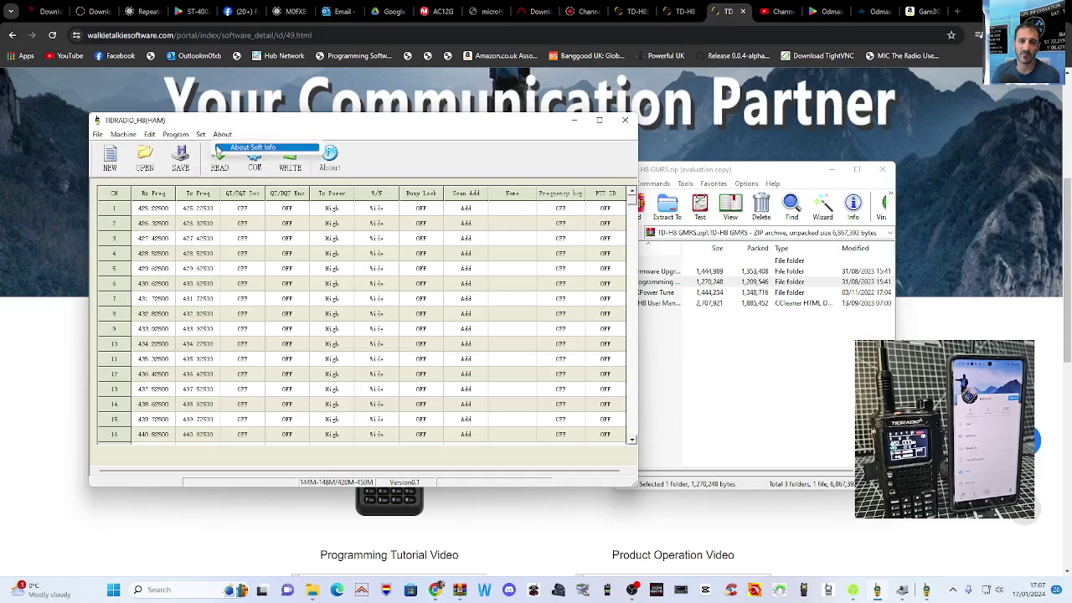
pyautogui.click(222, 148)
pyautogui.click(492, 211)
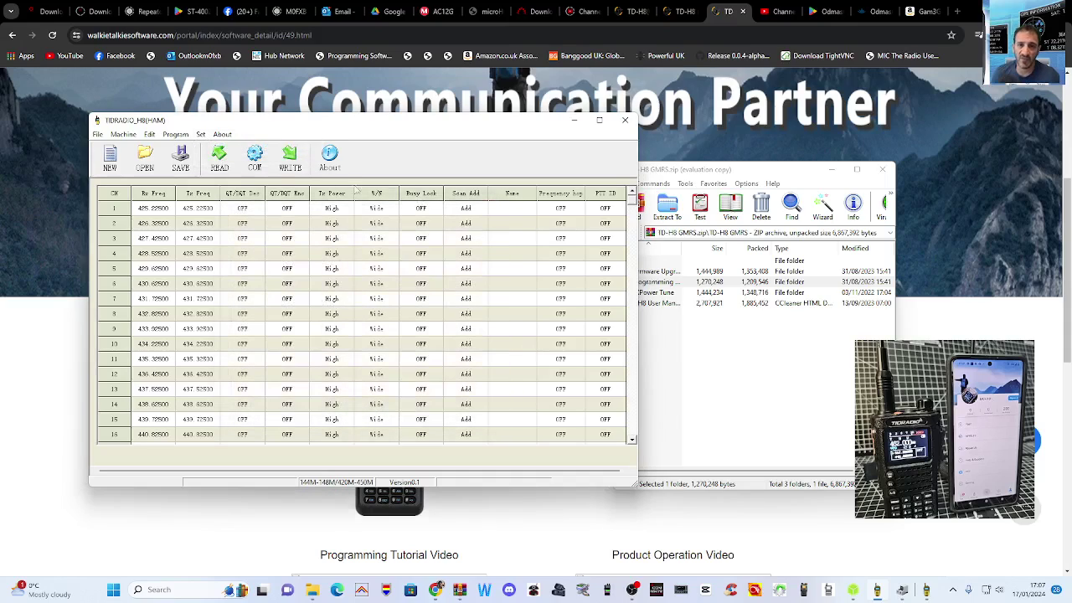
pyautogui.click(201, 135)
pyautogui.click(232, 158)
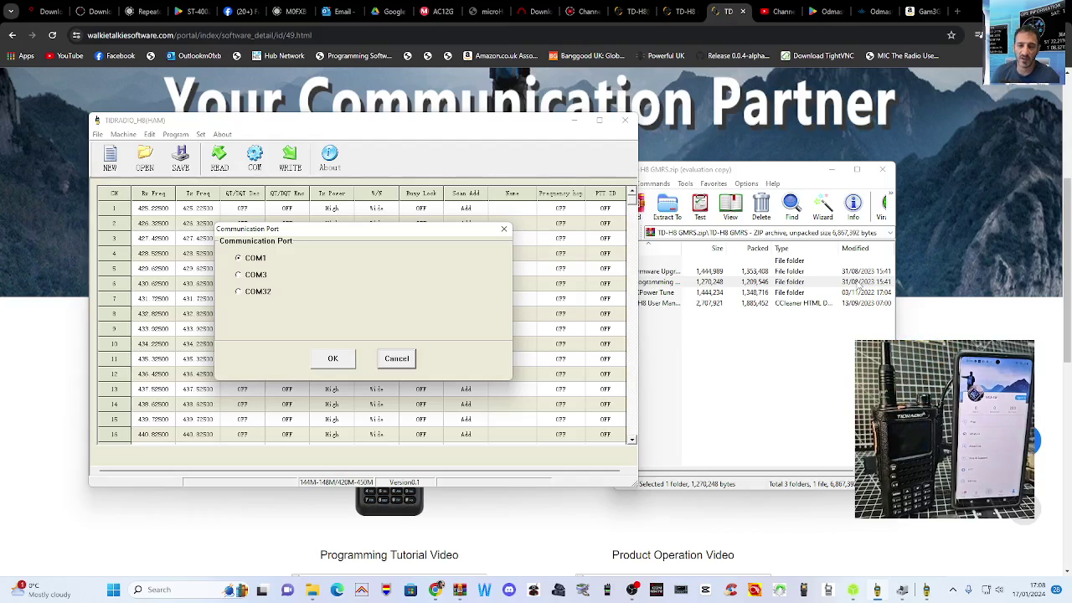
pyautogui.click(396, 360)
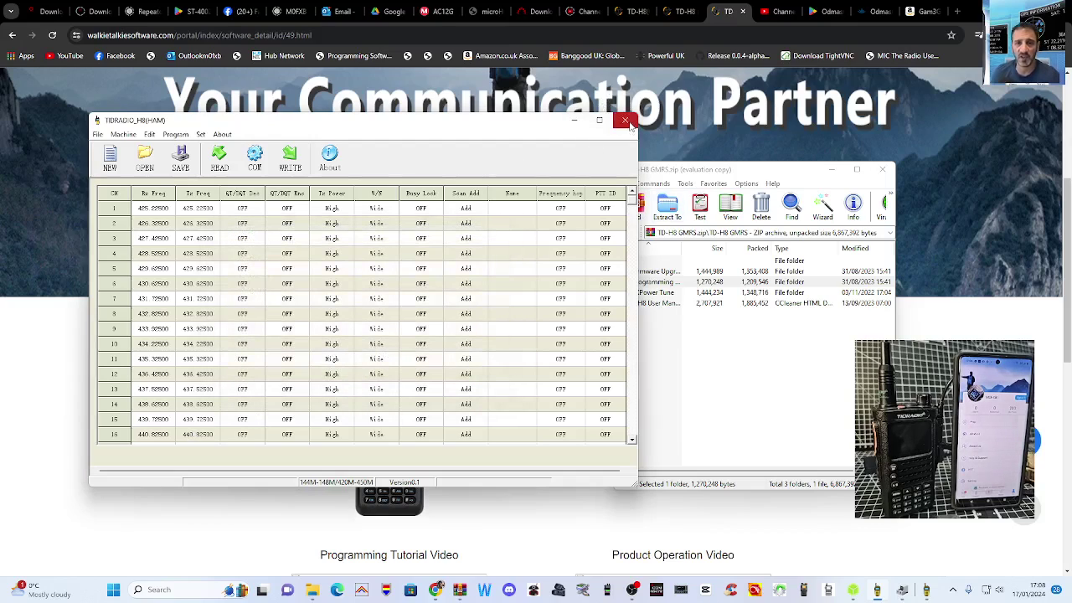
# Step: Close TIDRADIO_H8(HAM) and the archive window, and switch back to the running H8_IAP updater
pyautogui.click(626, 122)
pyautogui.click(882, 169)
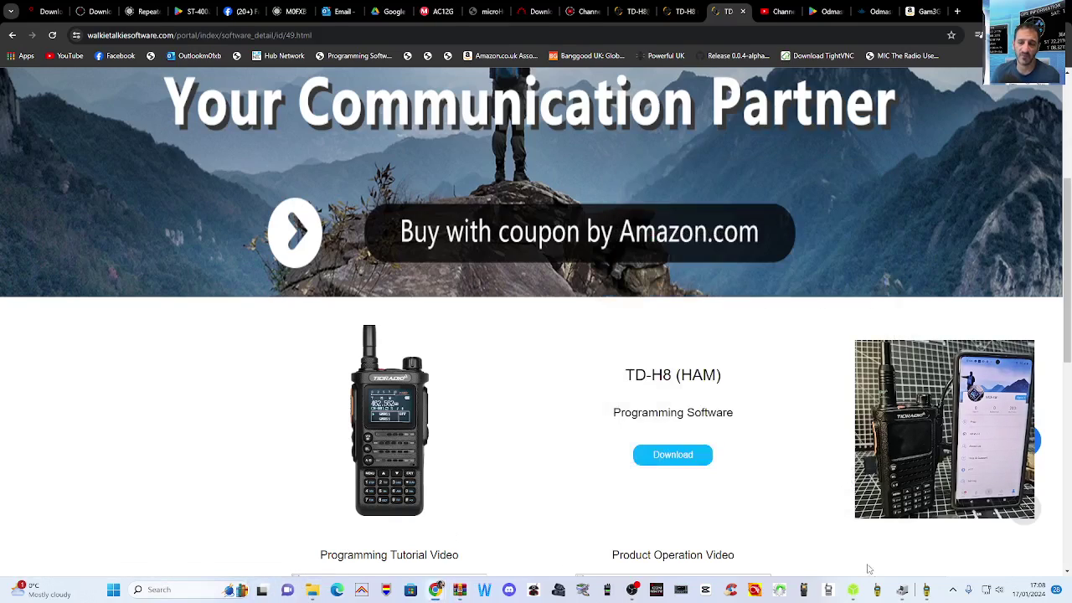
pyautogui.moveTo(933, 597)
pyautogui.click(932, 545)
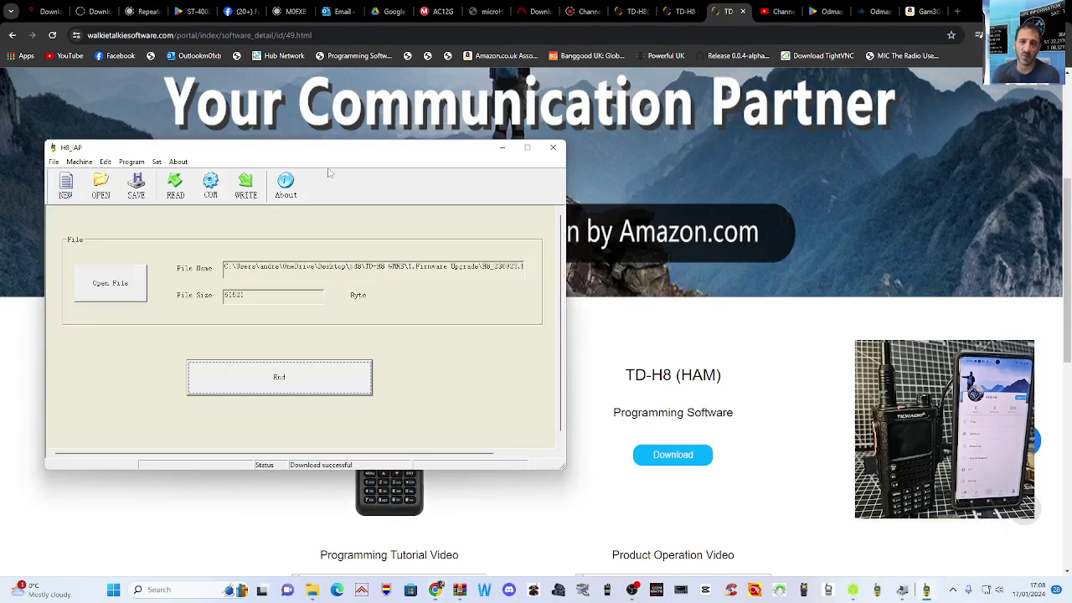
# Step: Check the communication ports offered in H8_IAP, cancel the selection, and close the updater
pyautogui.click(174, 156)
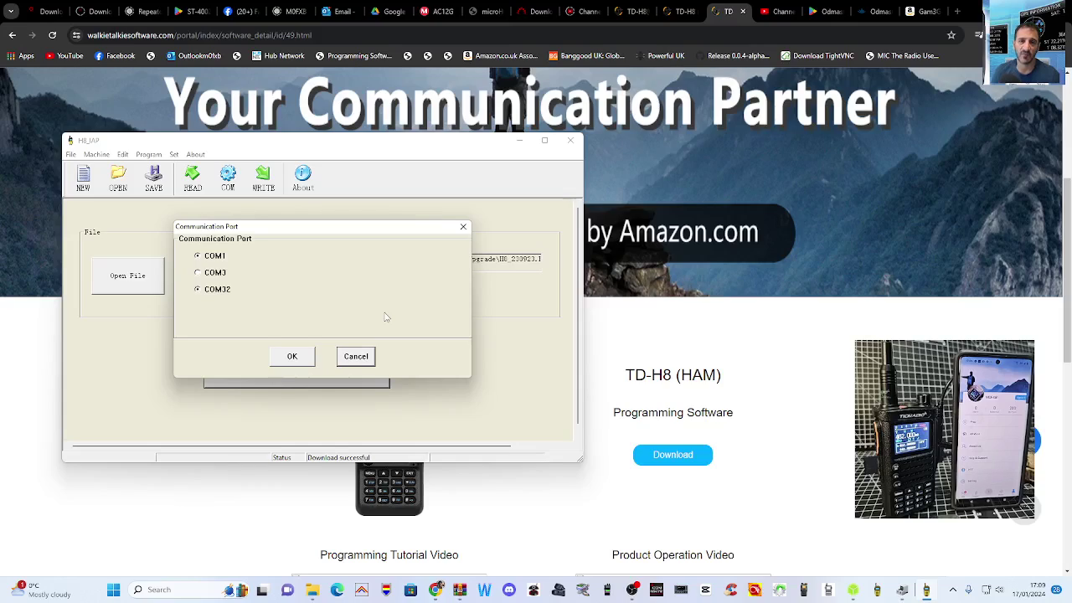
pyautogui.click(366, 356)
pyautogui.click(571, 141)
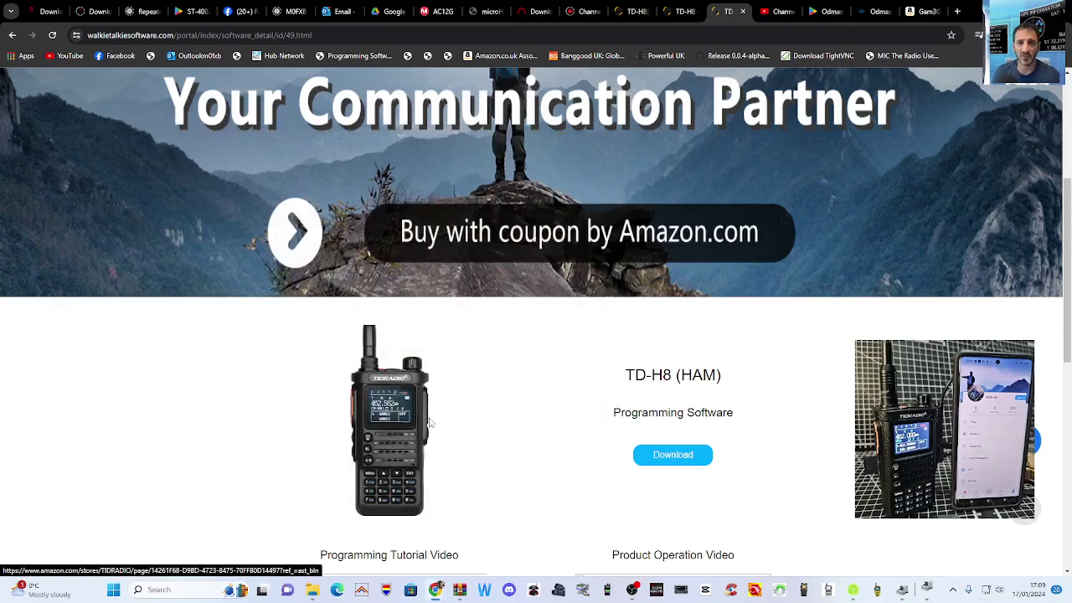
# Step: Relaunch the H8_IAP updater, move its window aside, and set its communication port to COM11
pyautogui.click(113, 591)
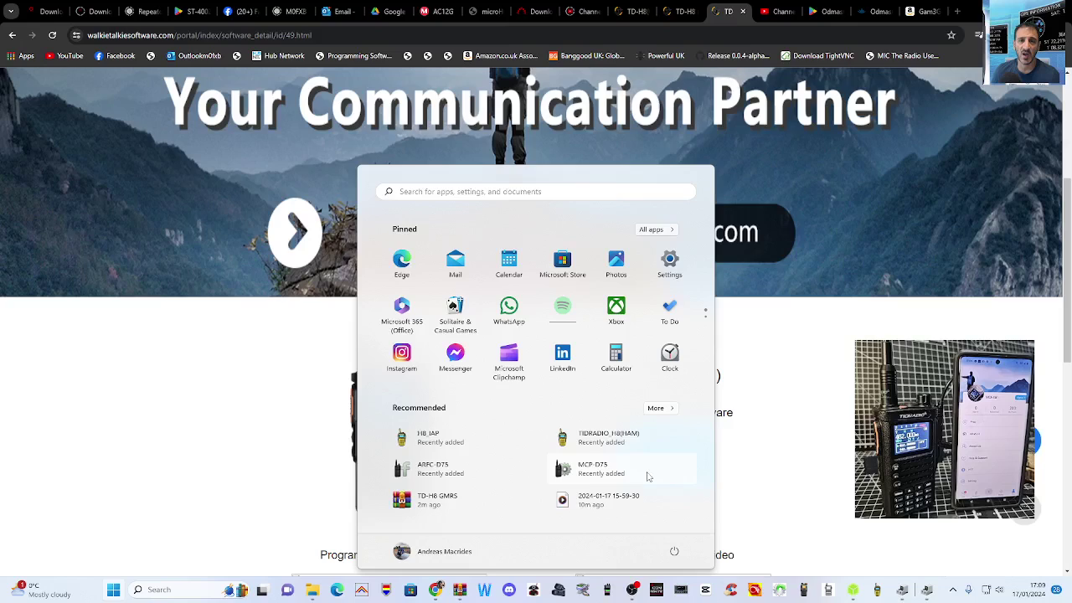
pyautogui.click(453, 444)
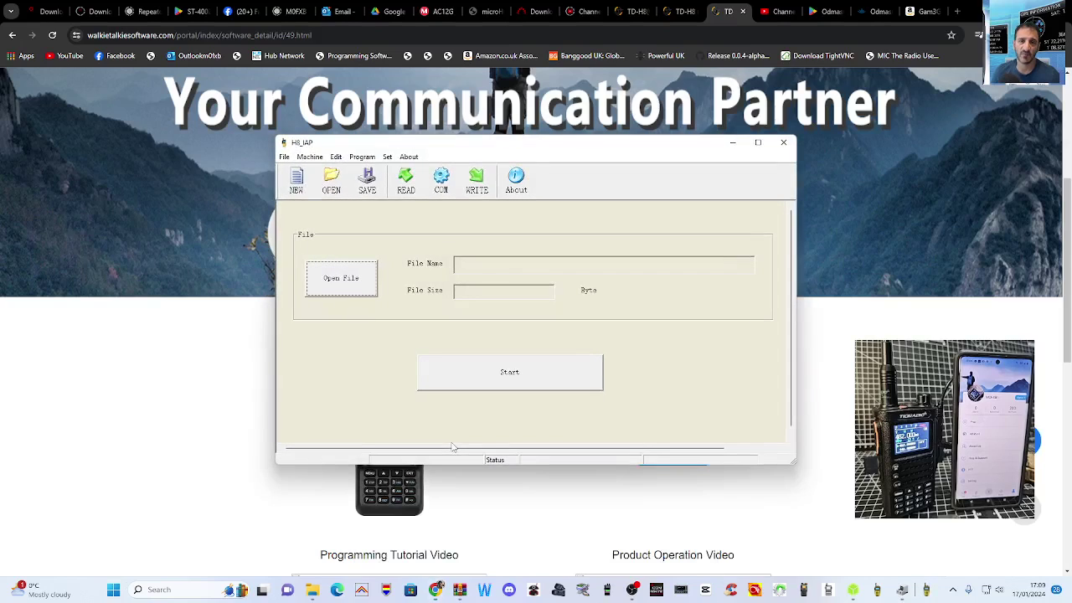
pyautogui.moveTo(588, 149); pyautogui.dragTo(454, 146)
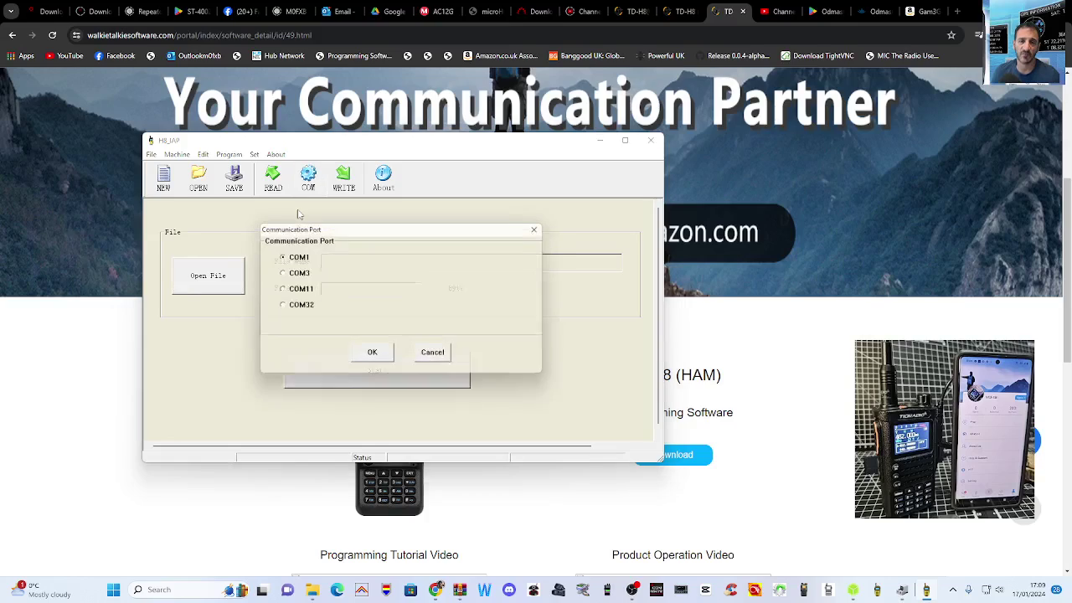
pyautogui.click(278, 290)
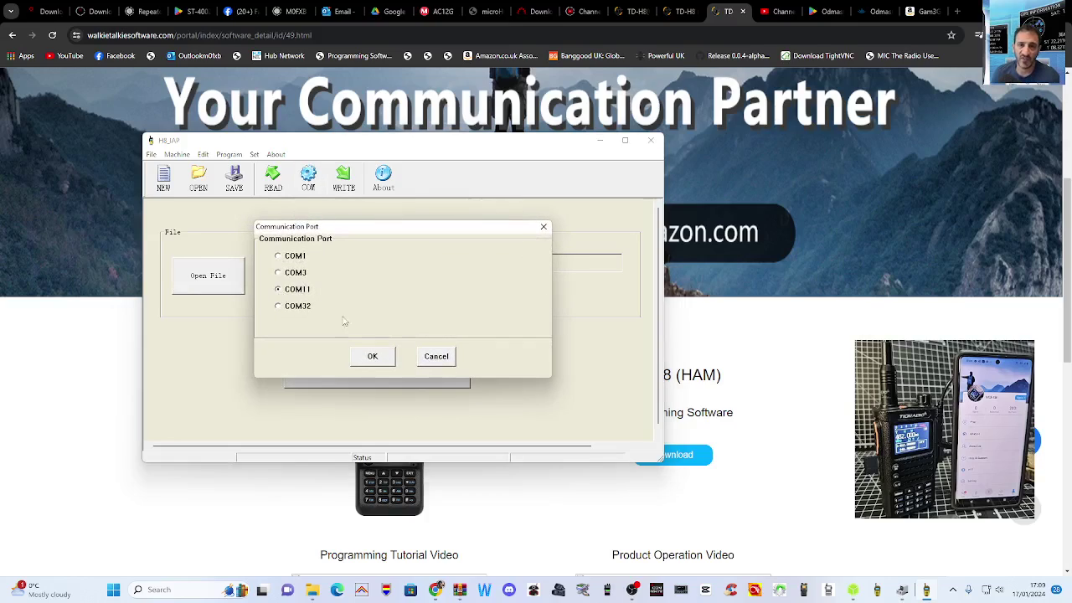
pyautogui.click(372, 356)
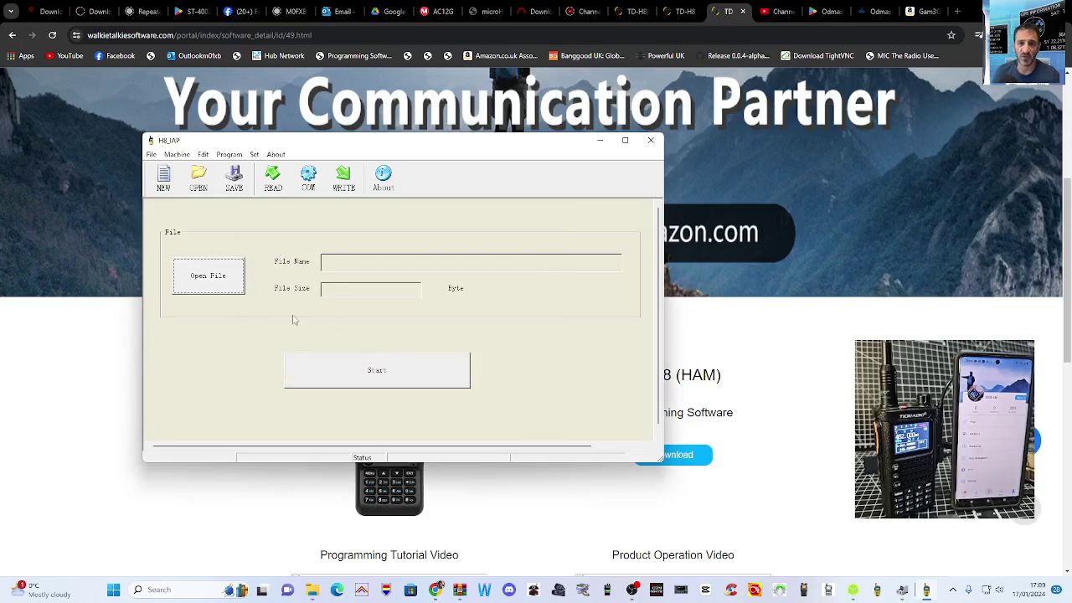
# Step: Load the H8 firmware BIN file from td8 > TD-H8 Unlocked > 1.Firmware Upgrade and start the firmware upgrade
pyautogui.click(212, 279)
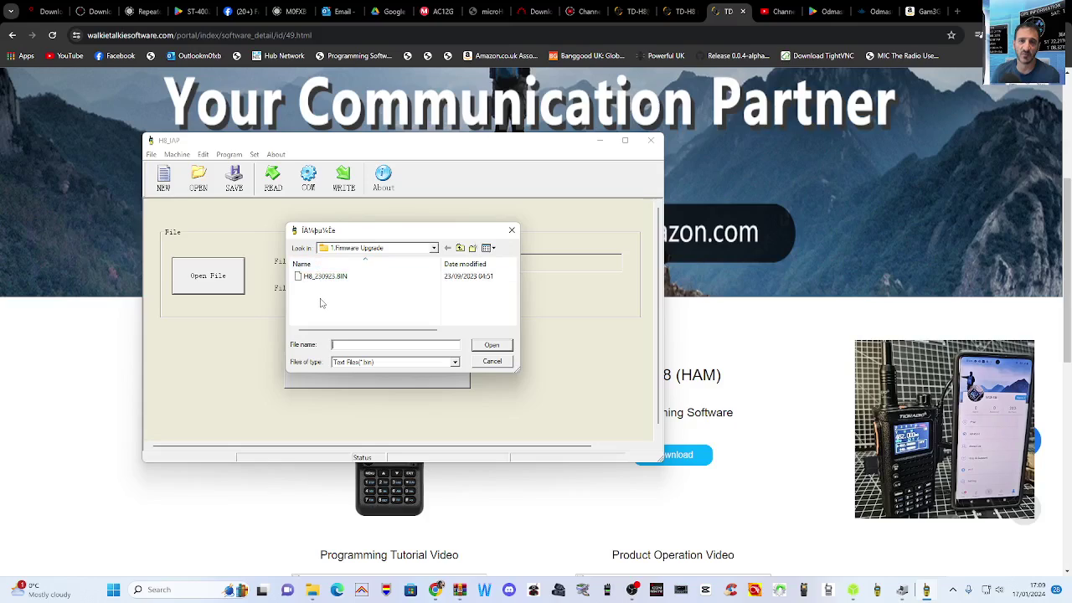
pyautogui.click(434, 249)
pyautogui.click(434, 249)
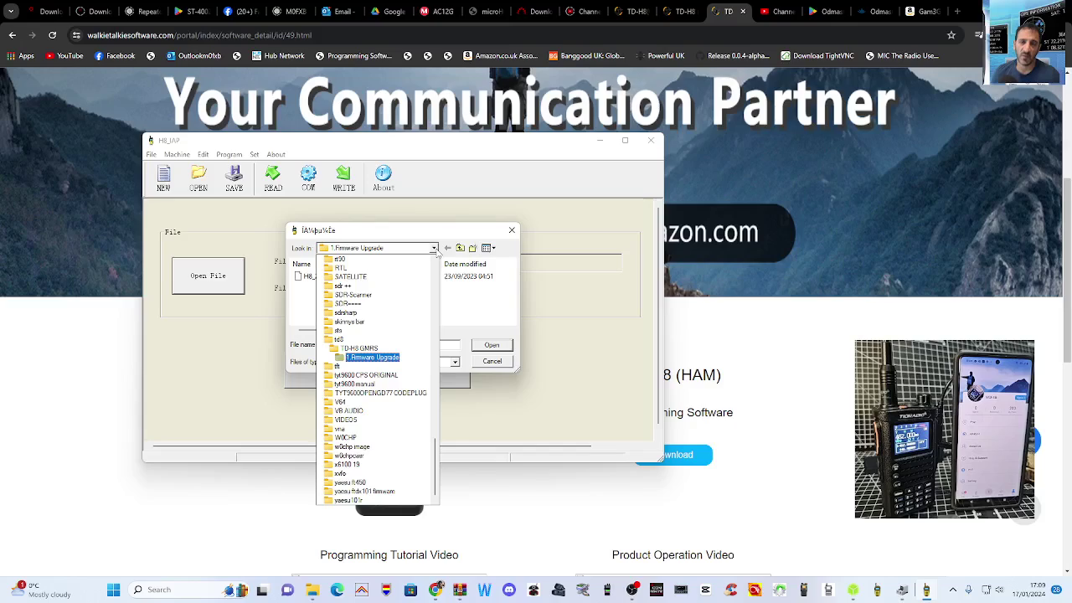
pyautogui.click(339, 339)
pyautogui.doubleClick(338, 299)
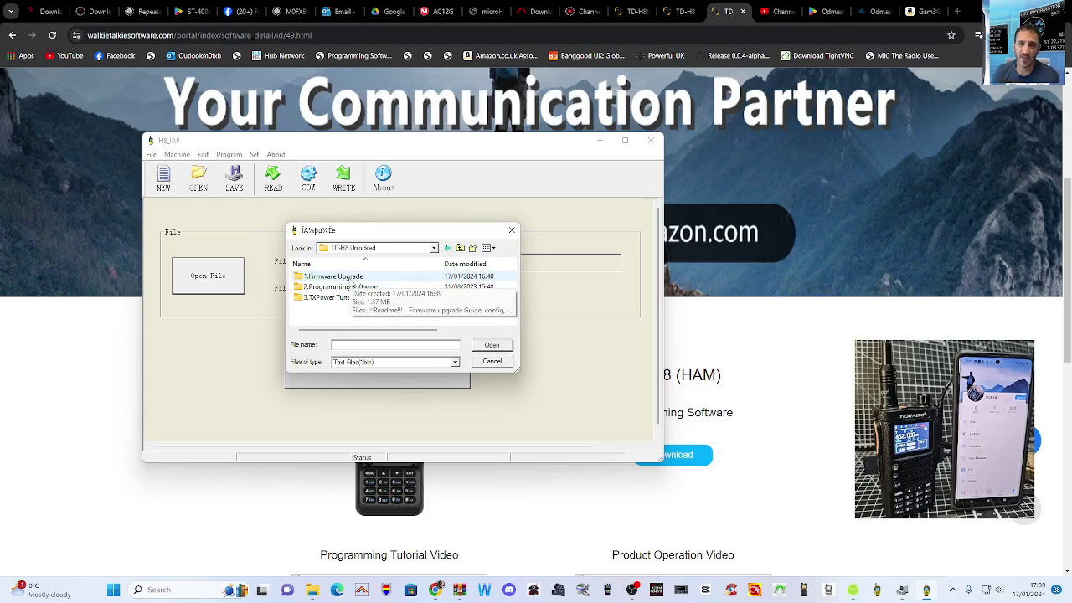
pyautogui.doubleClick(336, 276)
pyautogui.doubleClick(350, 278)
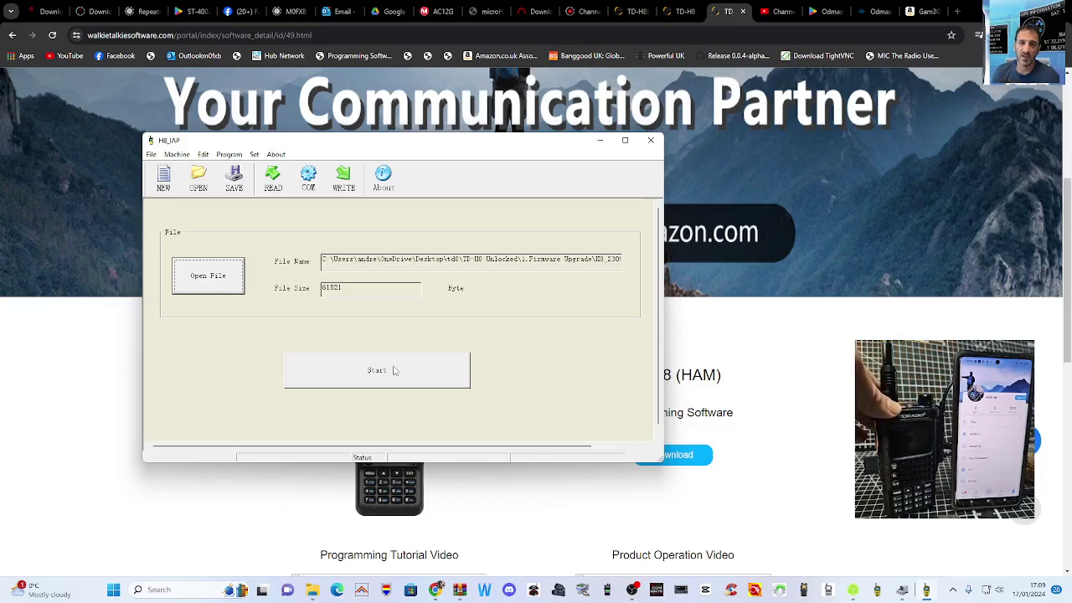
pyautogui.click(395, 371)
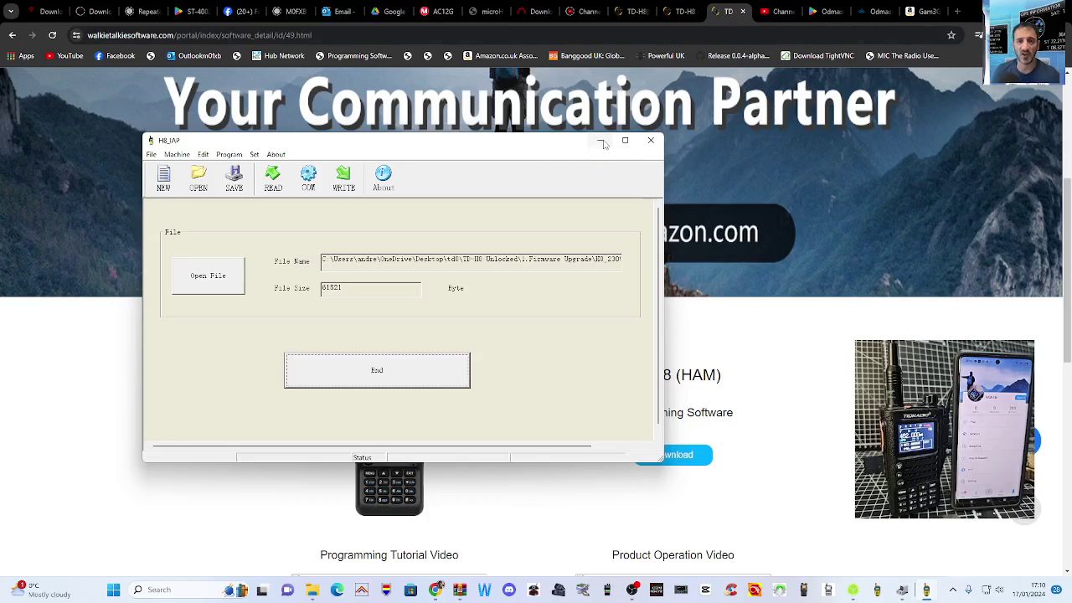
# Step: Minimize H8_IAP and switch to the browser to review Odmaster's Google Play listing and the frequency plans in its web portal
pyautogui.click(602, 142)
pyautogui.click(835, 12)
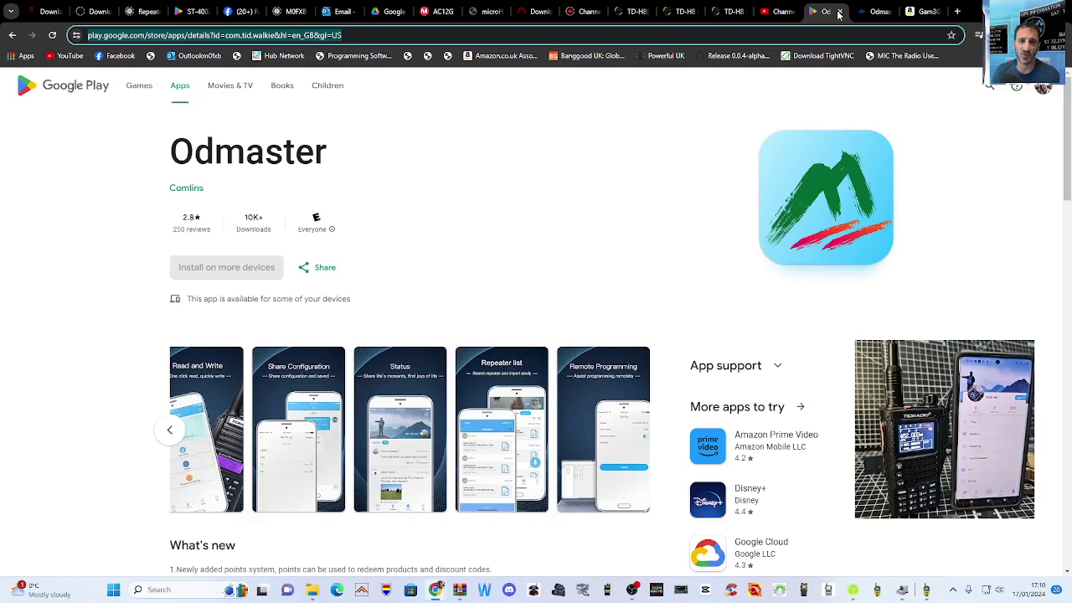
pyautogui.scroll(-3, 624, 197)
pyautogui.scroll(2, 637, 214)
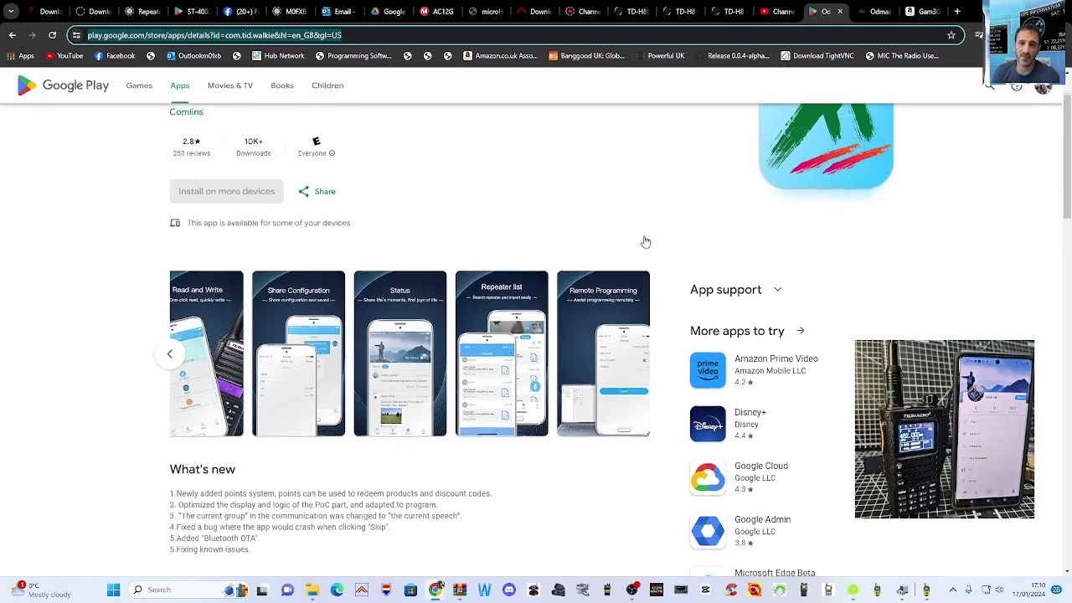
pyautogui.scroll(1, 643, 245)
pyautogui.scroll(-3, 638, 330)
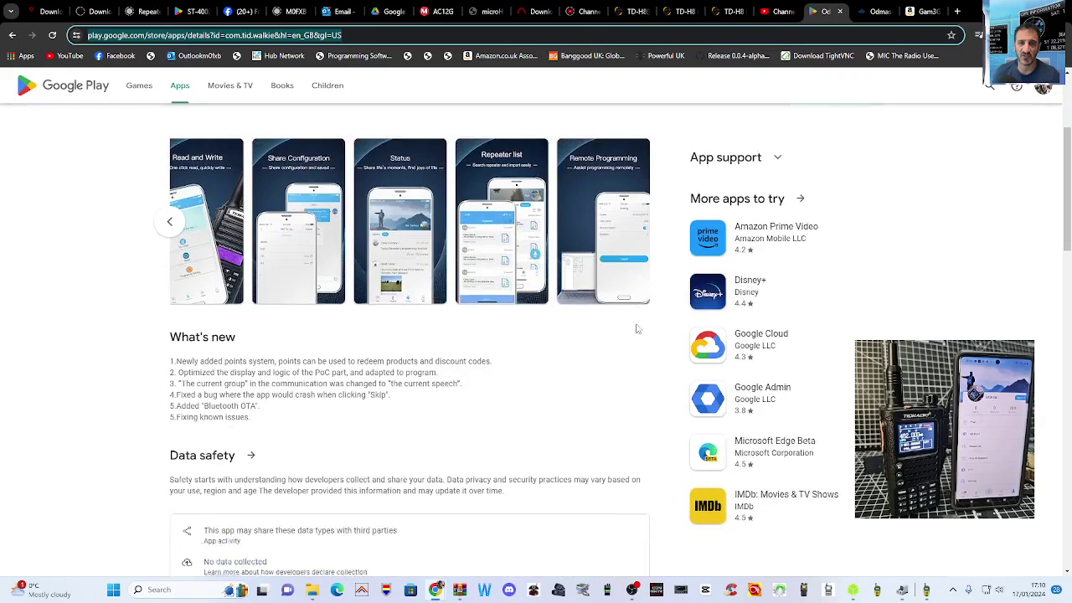
pyautogui.scroll(1, 637, 329)
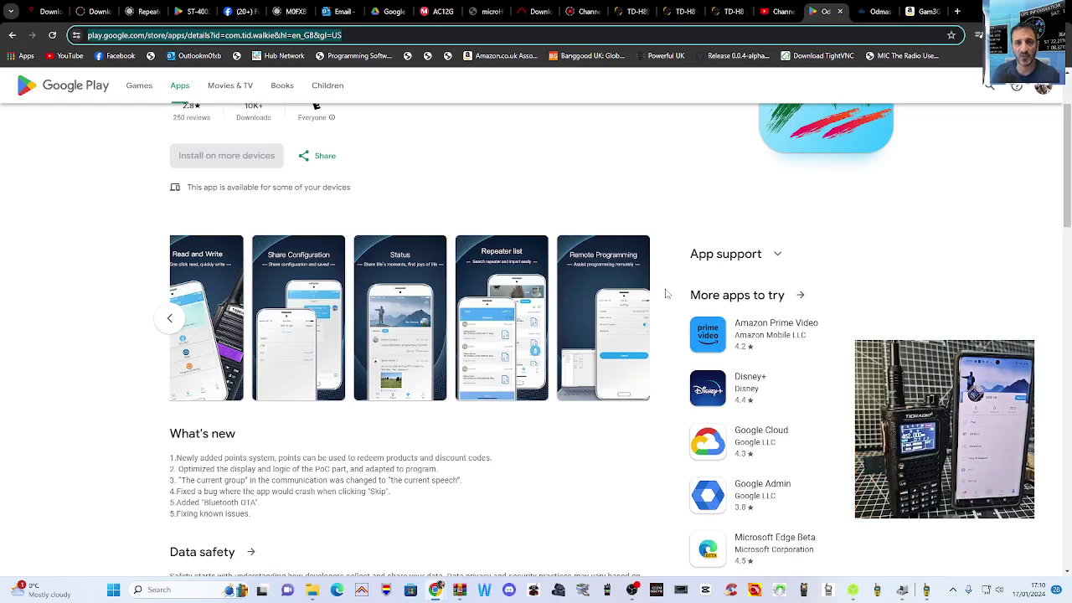
pyautogui.scroll(-7, 603, 360)
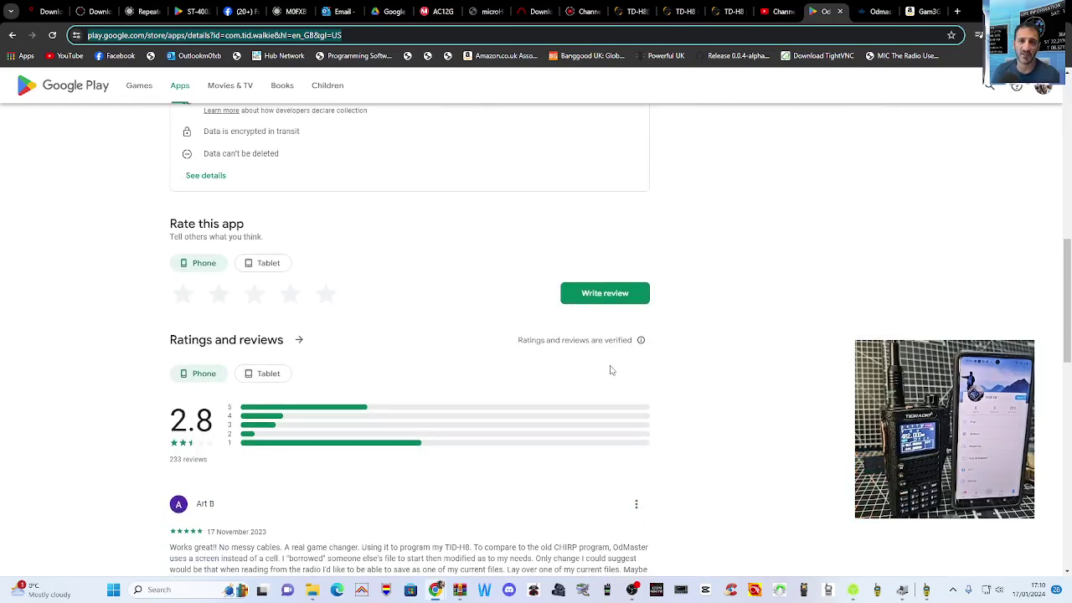
pyautogui.scroll(8, 607, 371)
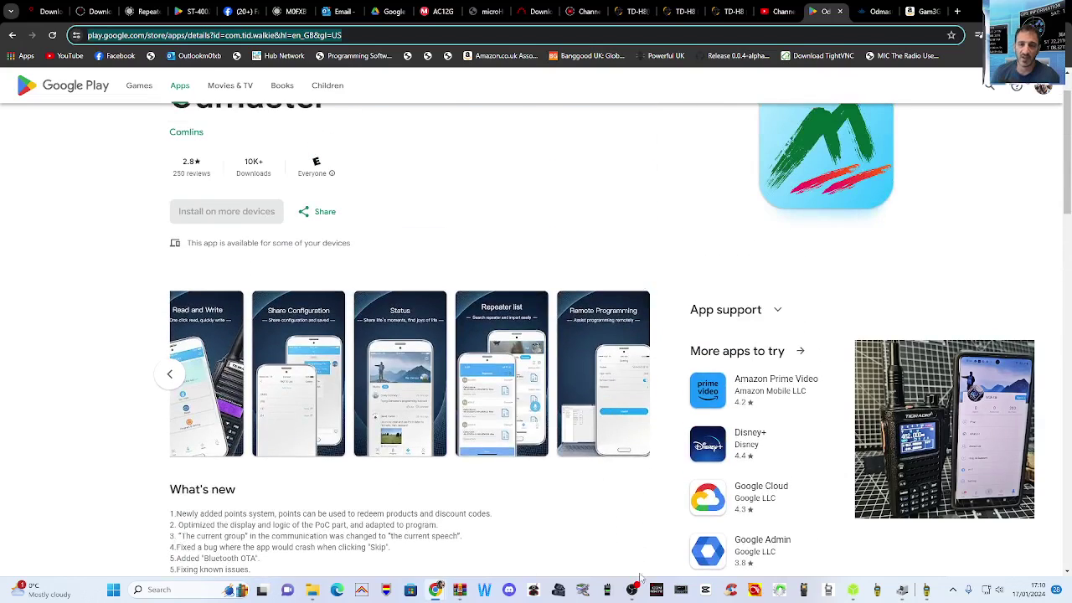
pyautogui.moveTo(632, 596)
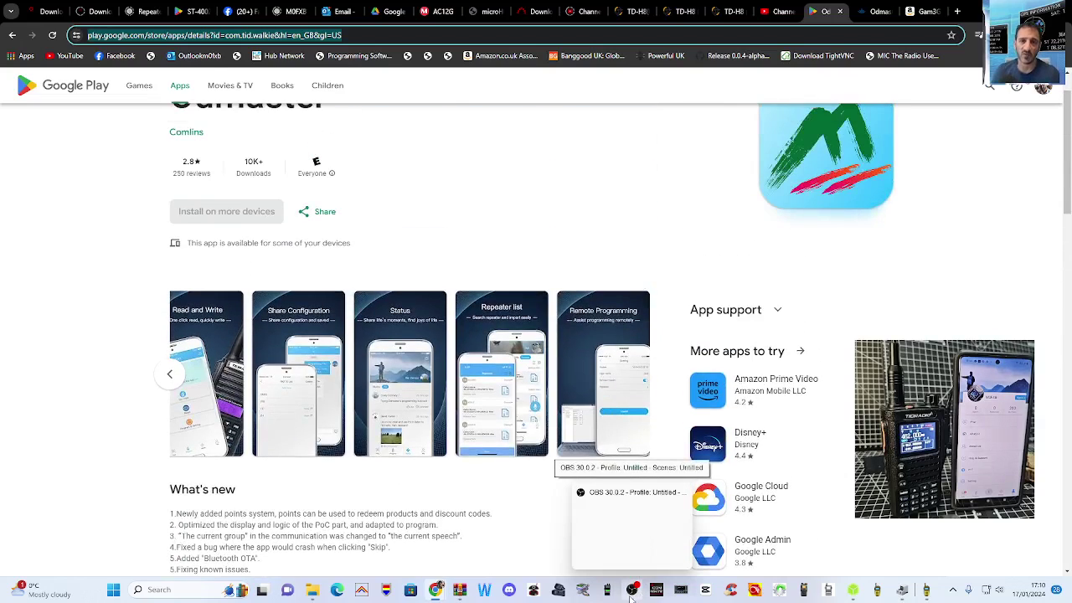
pyautogui.click(879, 11)
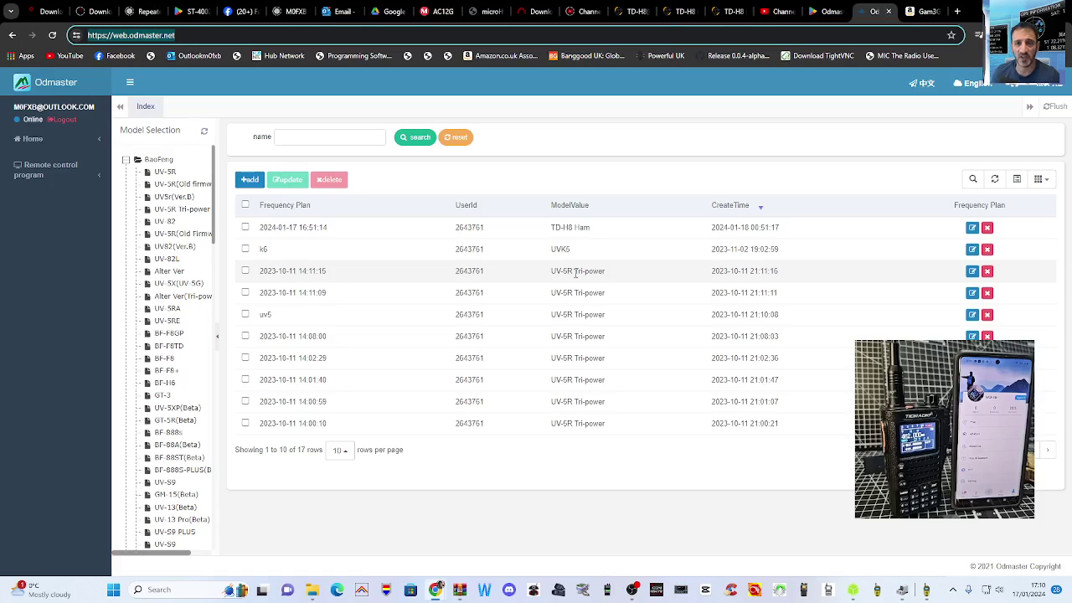
# Step: Look through the product images of the Gam3Gear Surecom SW-102 power and SWR meter on Amazon, ending on the first image
pyautogui.click(926, 11)
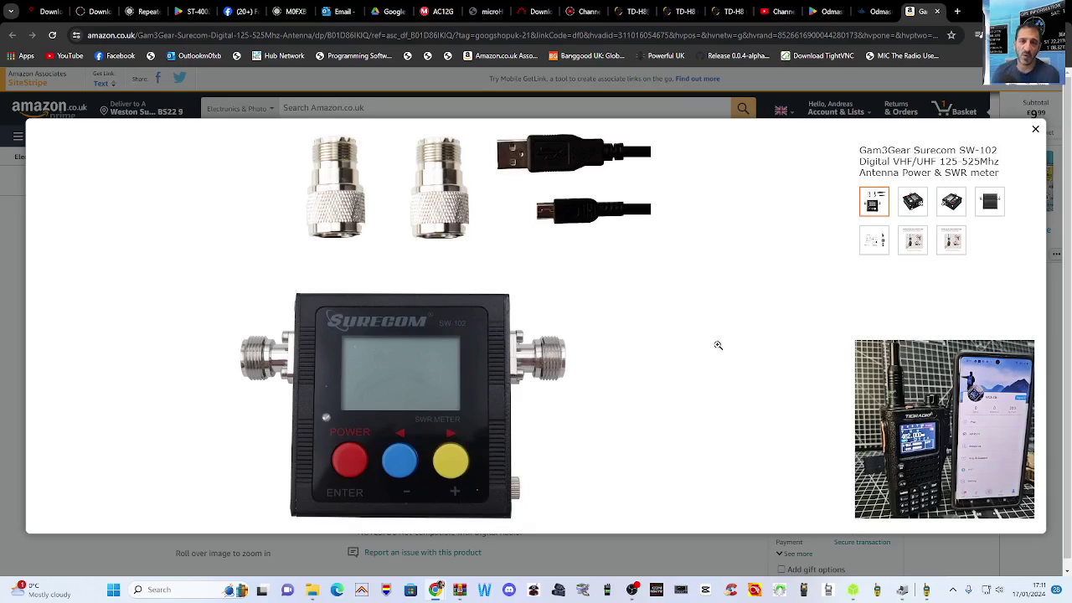
pyautogui.click(905, 204)
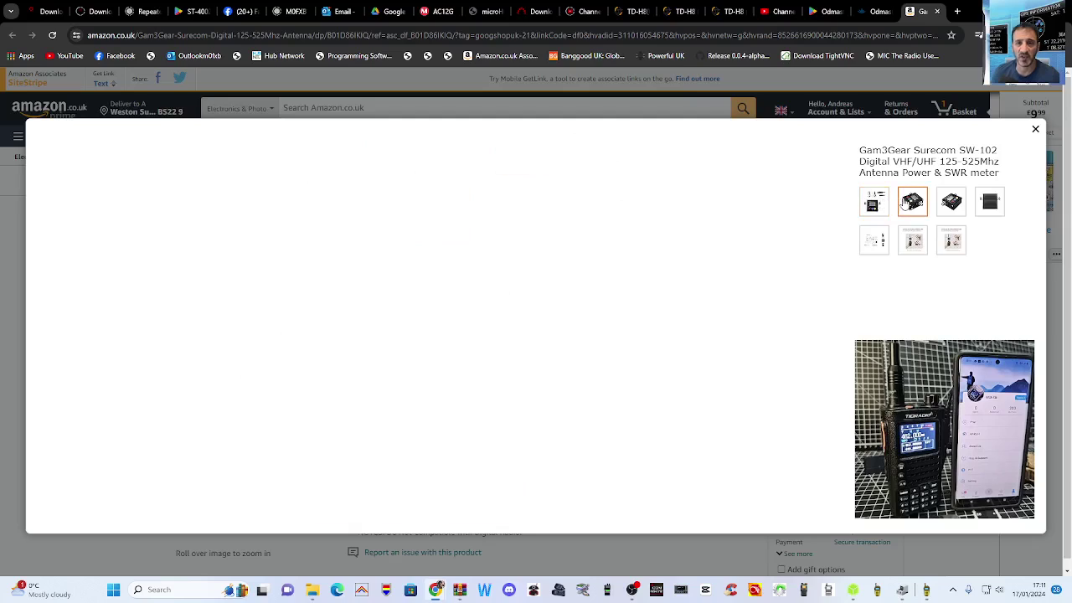
pyautogui.click(950, 205)
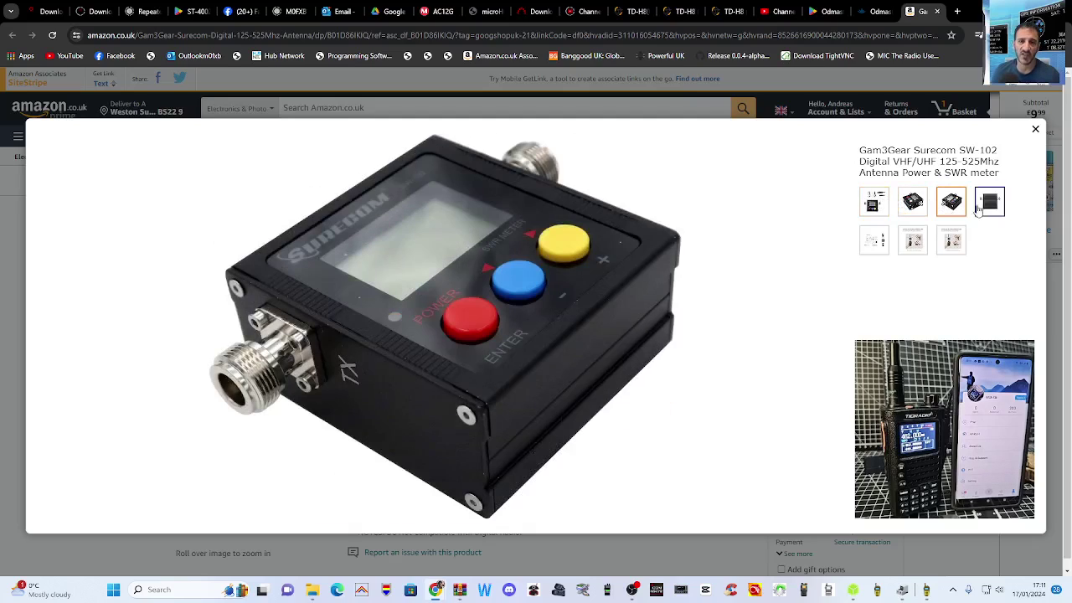
pyautogui.click(981, 207)
pyautogui.click(876, 243)
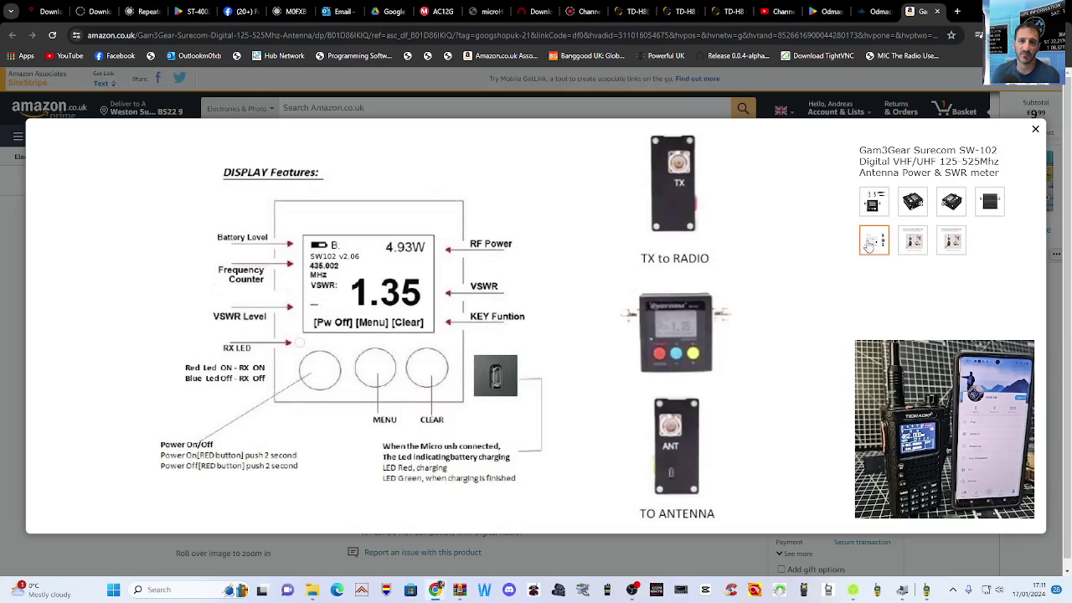
pyautogui.click(905, 243)
pyautogui.click(950, 243)
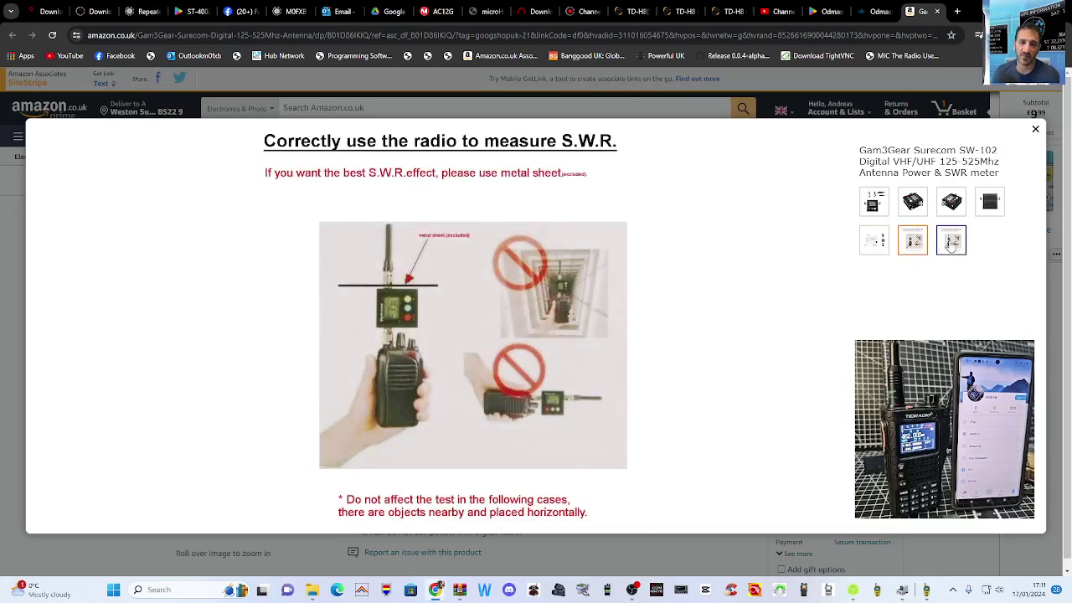
pyautogui.click(874, 208)
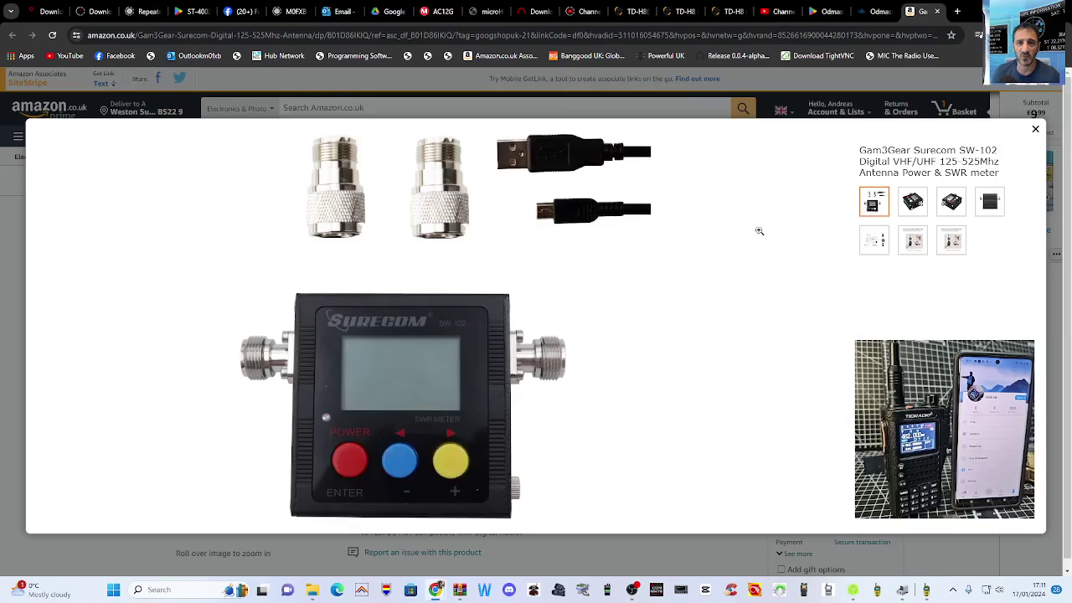